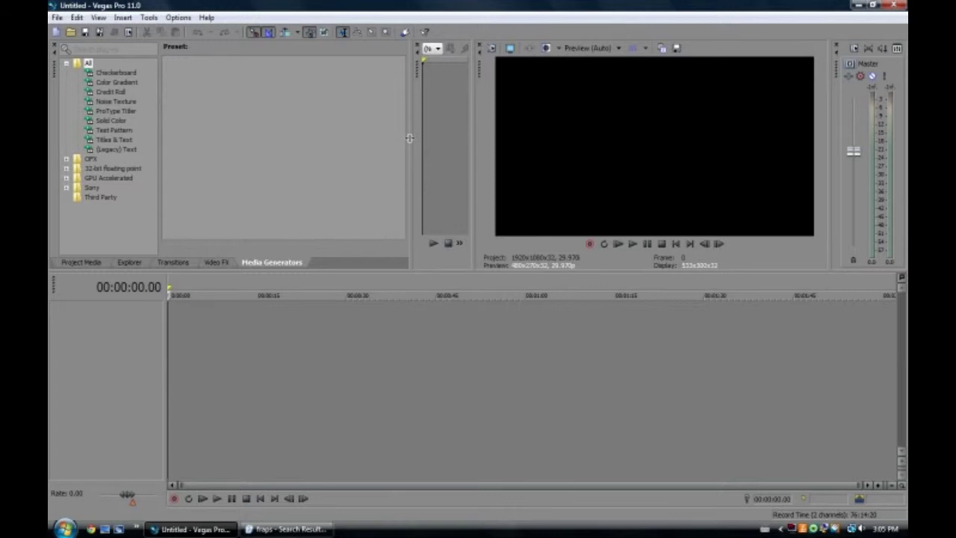
# - Widen the Trimmer area beside the presets and close the stray Fraps search-results window
pyautogui.moveTo(409, 139); pyautogui.dragTo(320, 147)
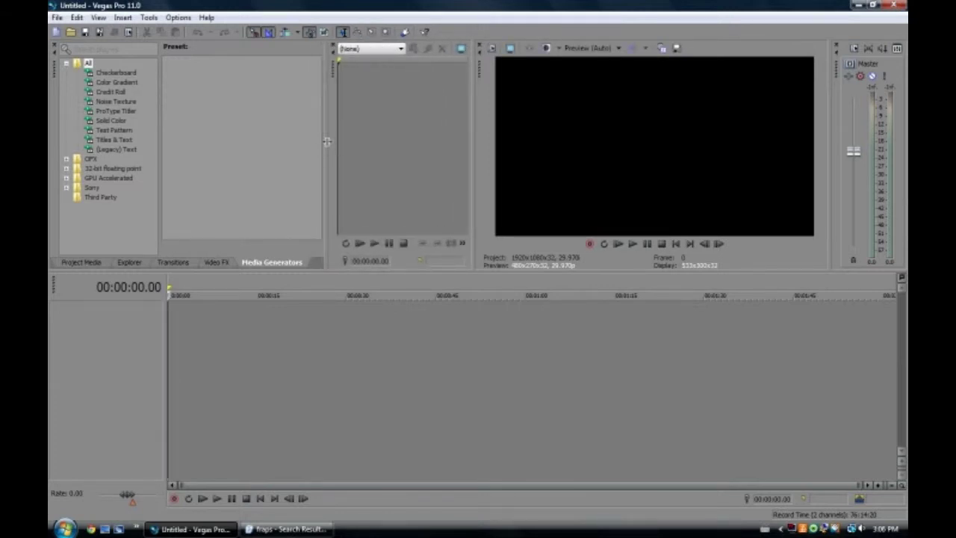
pyautogui.moveTo(327, 142); pyautogui.dragTo(360, 148)
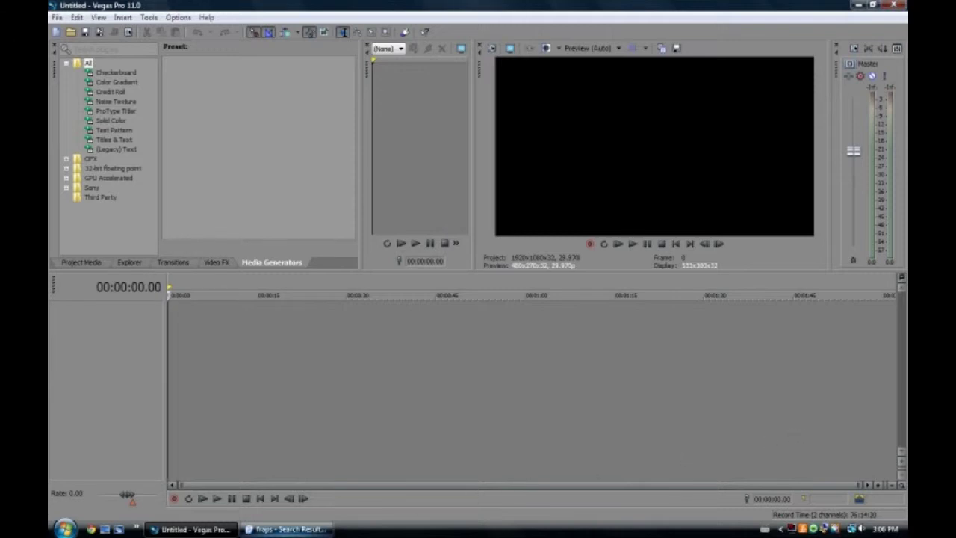
pyautogui.click(287, 529)
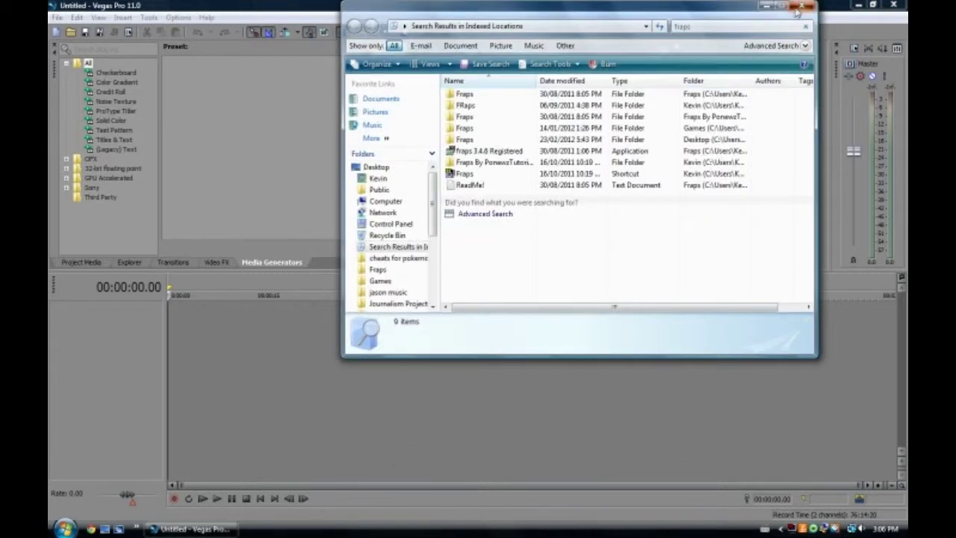
pyautogui.click(799, 7)
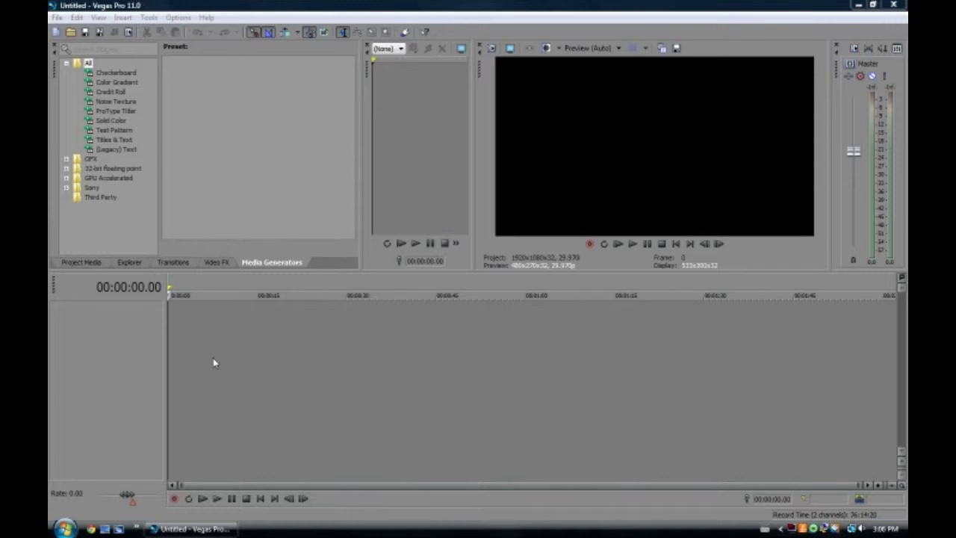
# - Look through the Video FX, Transitions, Explorer, Media Generators and Project Media tabs
pyautogui.click(216, 262)
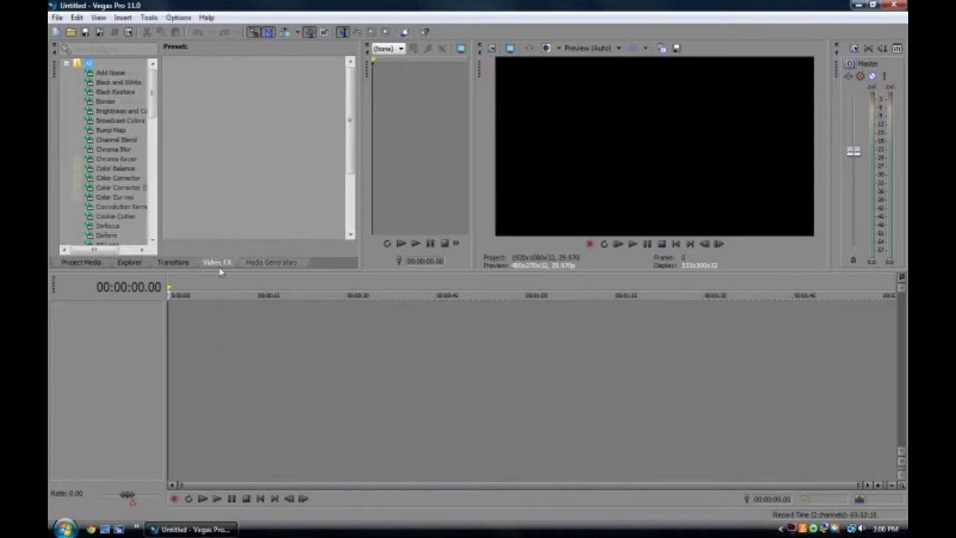
pyautogui.click(172, 265)
pyautogui.click(86, 263)
pyautogui.click(128, 263)
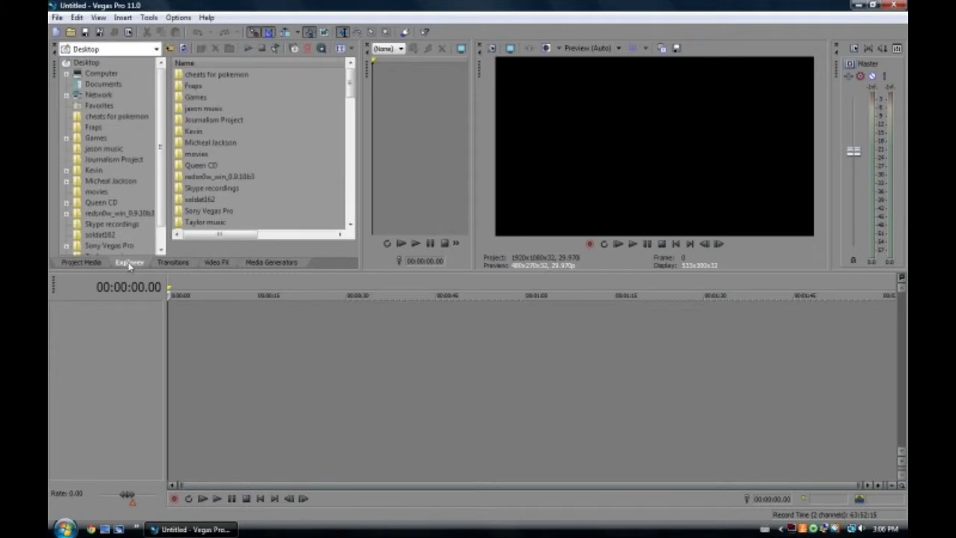
pyautogui.click(179, 265)
pyautogui.click(218, 266)
pyautogui.click(243, 265)
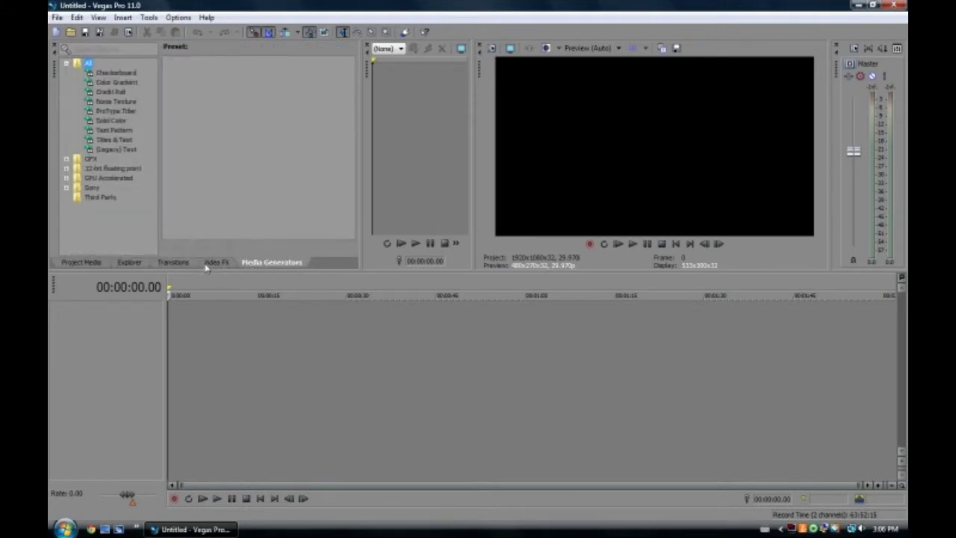
pyautogui.click(216, 263)
pyautogui.click(172, 263)
pyautogui.click(128, 263)
pyautogui.click(82, 263)
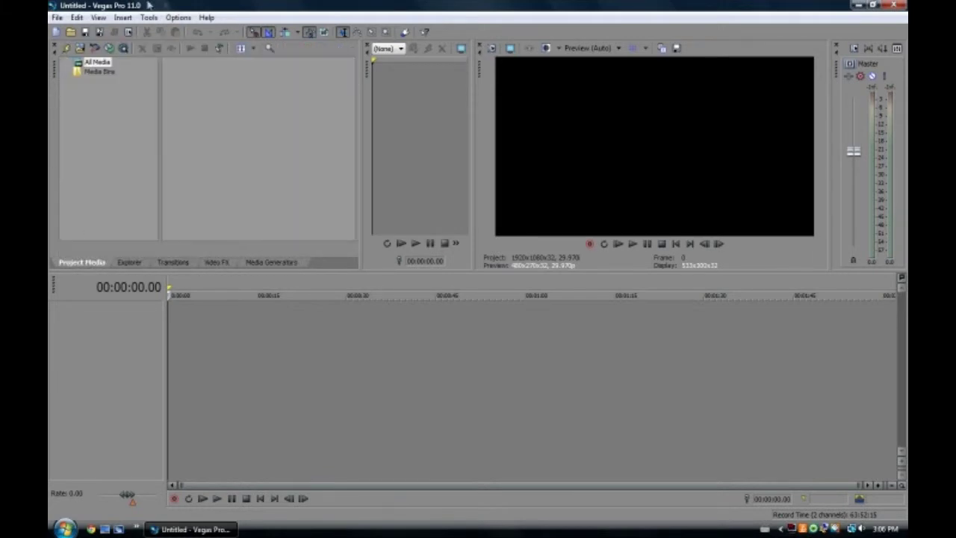
# - Open the project 'the Chase(edit).veg' from the Computer folder via Import Media
pyautogui.click(66, 48)
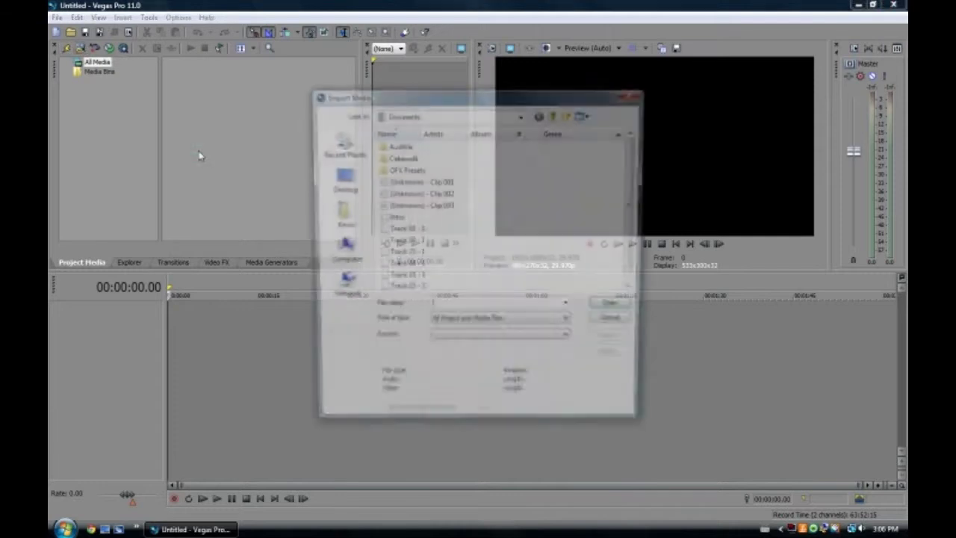
pyautogui.moveTo(634, 202); pyautogui.dragTo(634, 213)
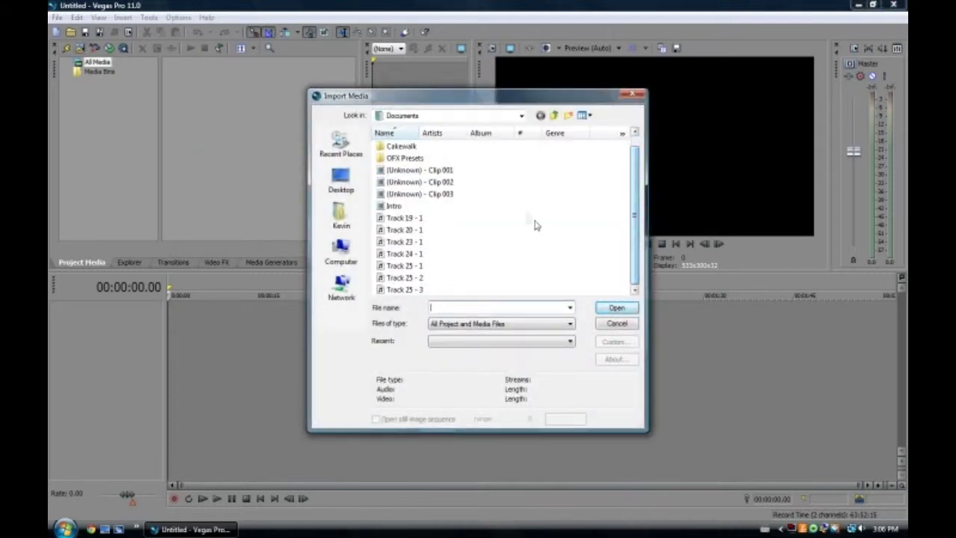
pyautogui.click(342, 254)
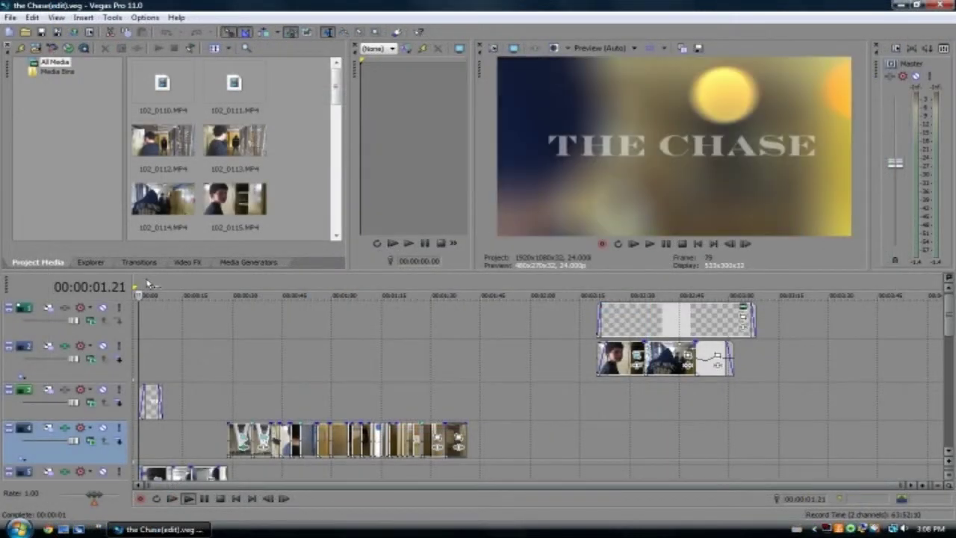
pyautogui.press('space')
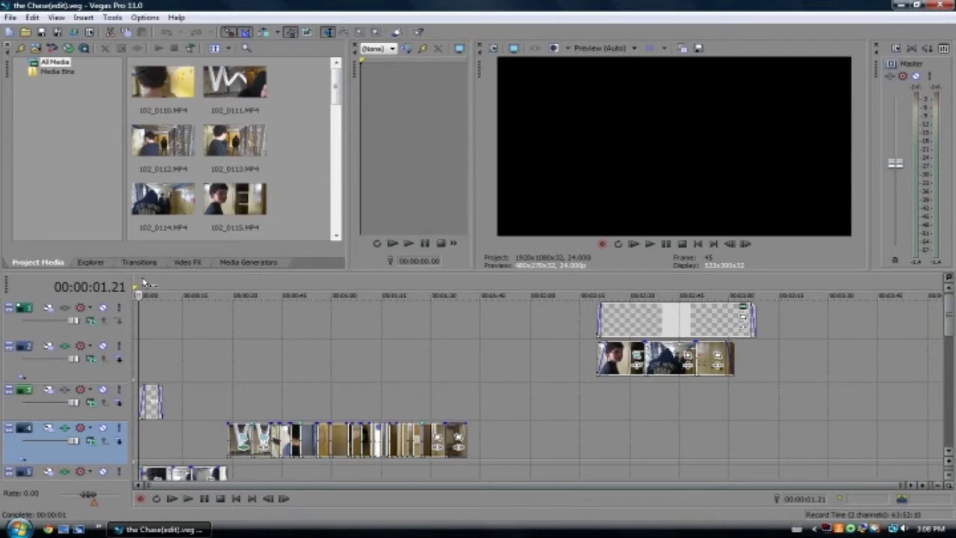
# - Play the project's opening, then park the playhead at 00:00:19.06 on the lockers shot
pyautogui.press('space')
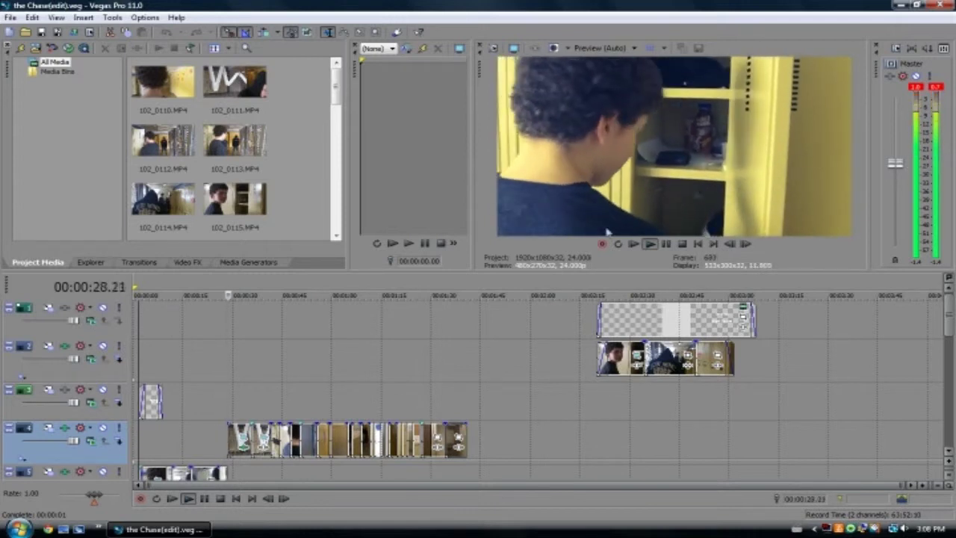
pyautogui.press('space')
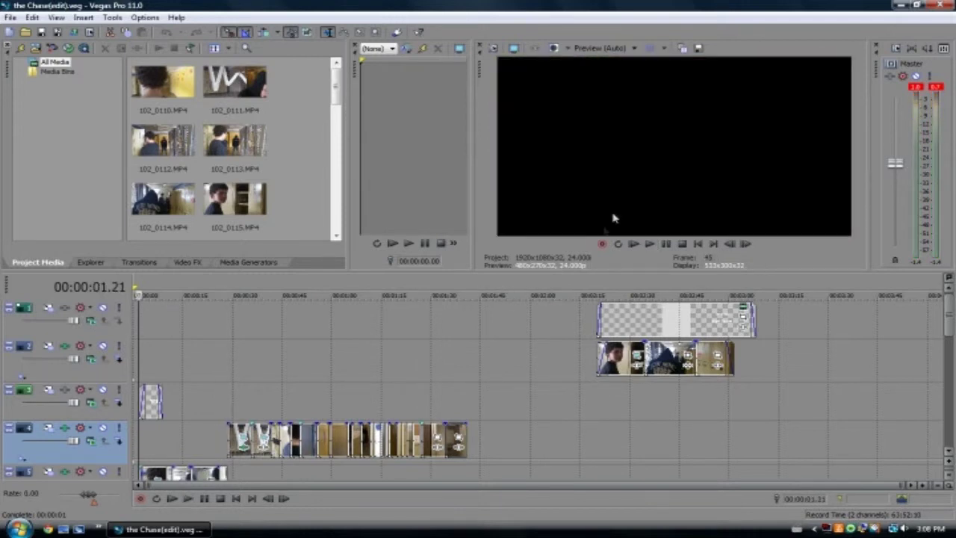
pyautogui.click(227, 288)
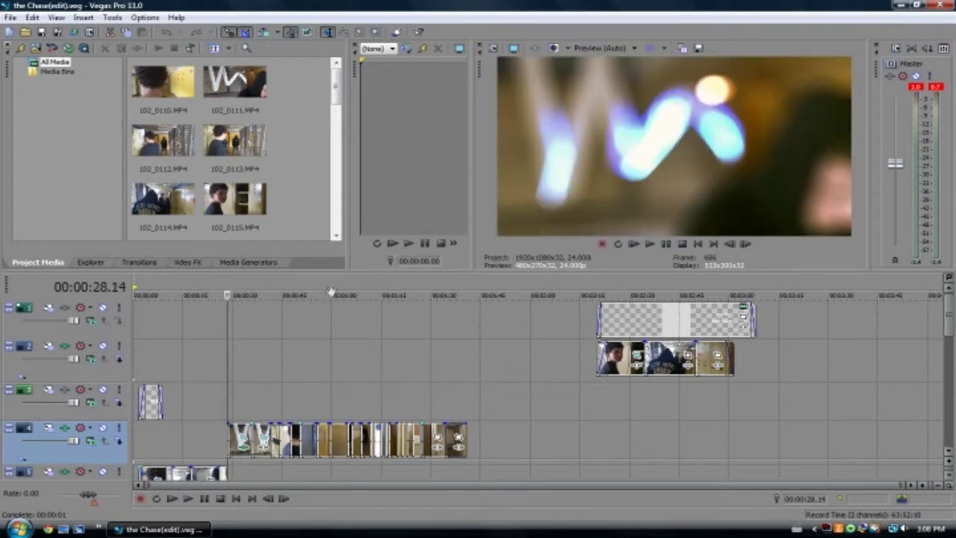
pyautogui.click(197, 289)
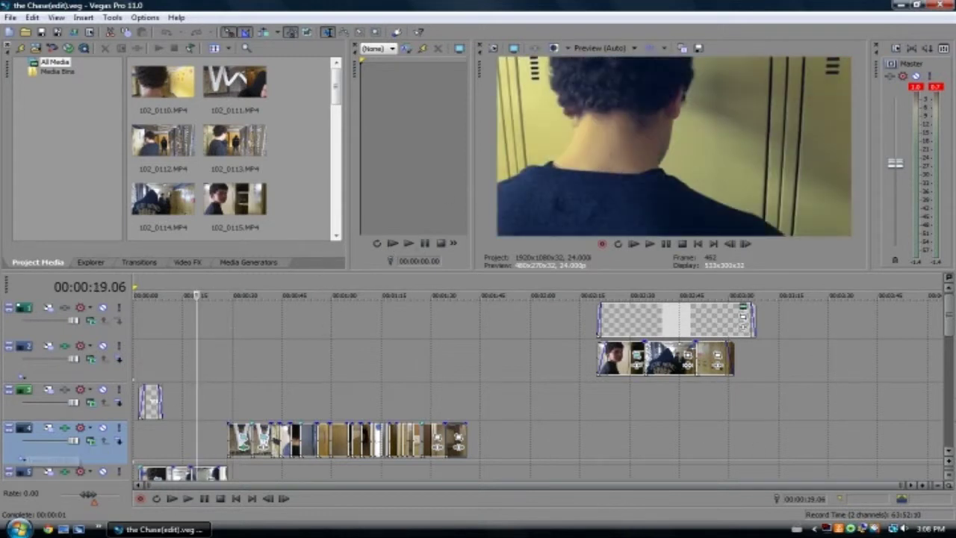
pyautogui.scroll(-5, 950, 316)
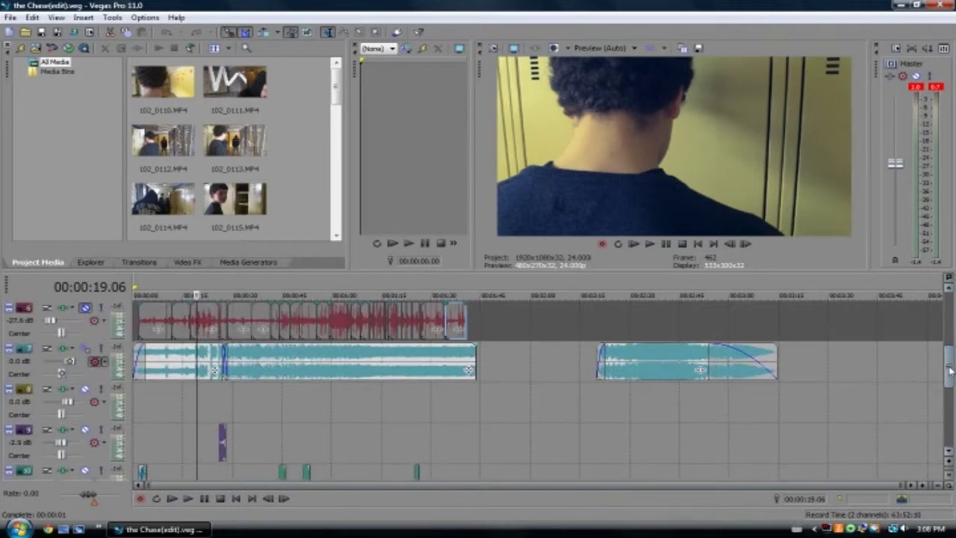
pyautogui.scroll(3, 949, 367)
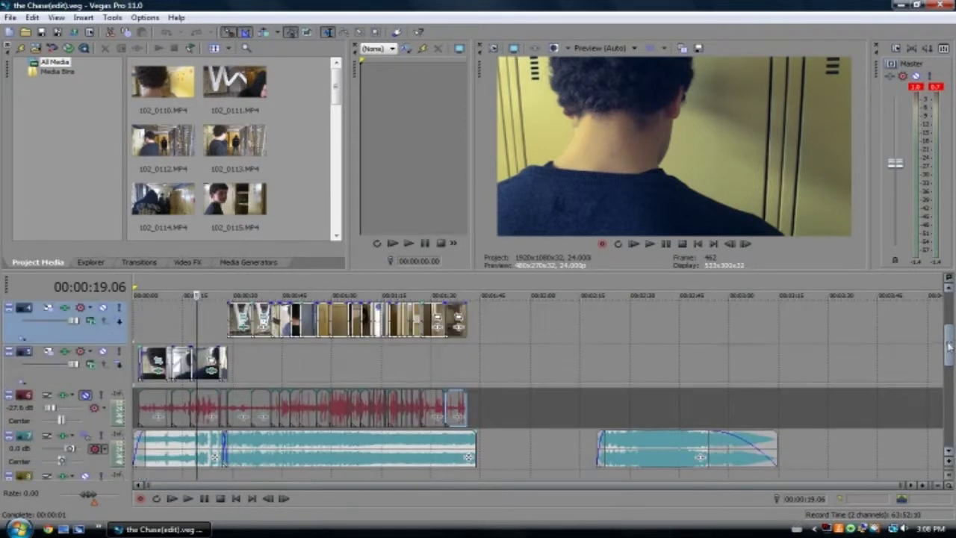
# - Uncheck Color Corrector in Track 5's Video Track FX chain and close the window
pyautogui.click(68, 394)
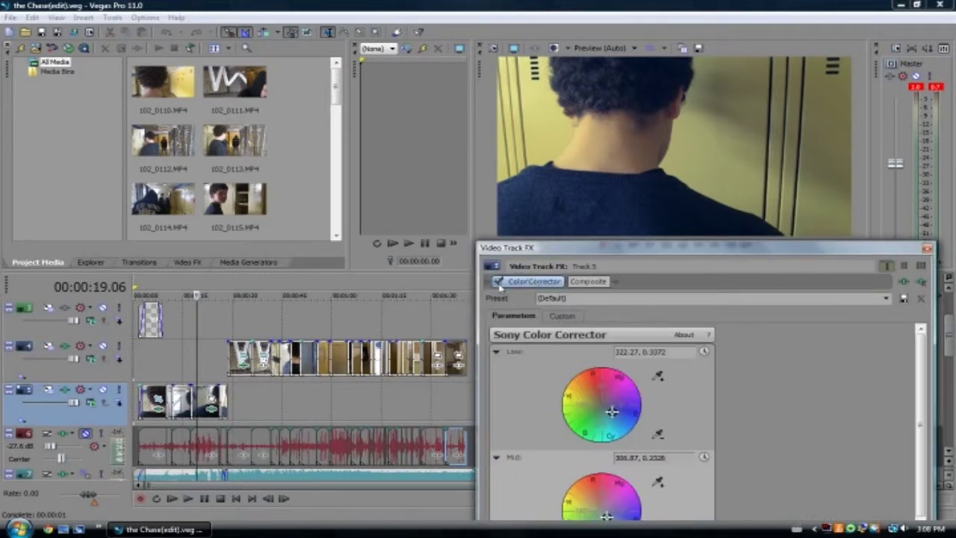
pyautogui.click(499, 281)
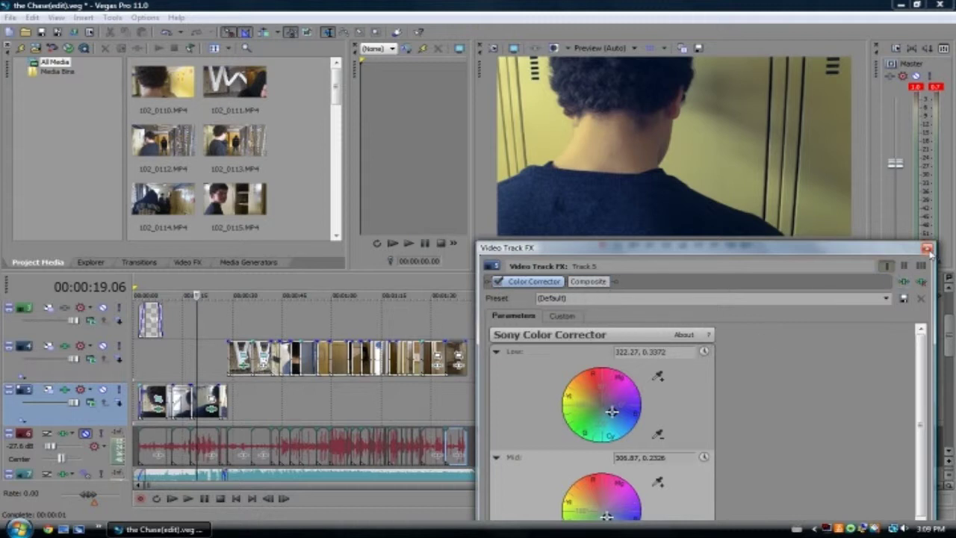
pyautogui.click(927, 247)
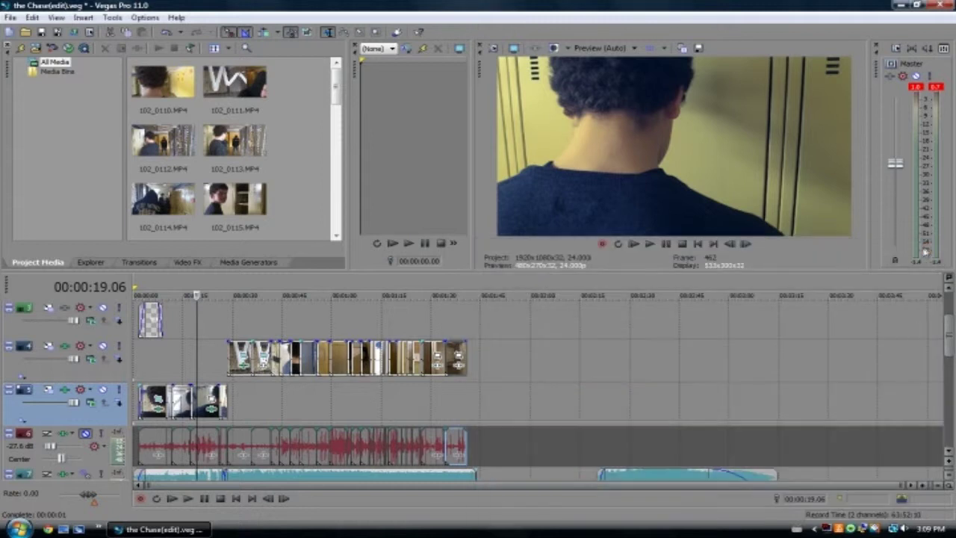
# - Play briefly, park the playhead at 00:00:11.20, and show the Video FX list
pyautogui.press('space')
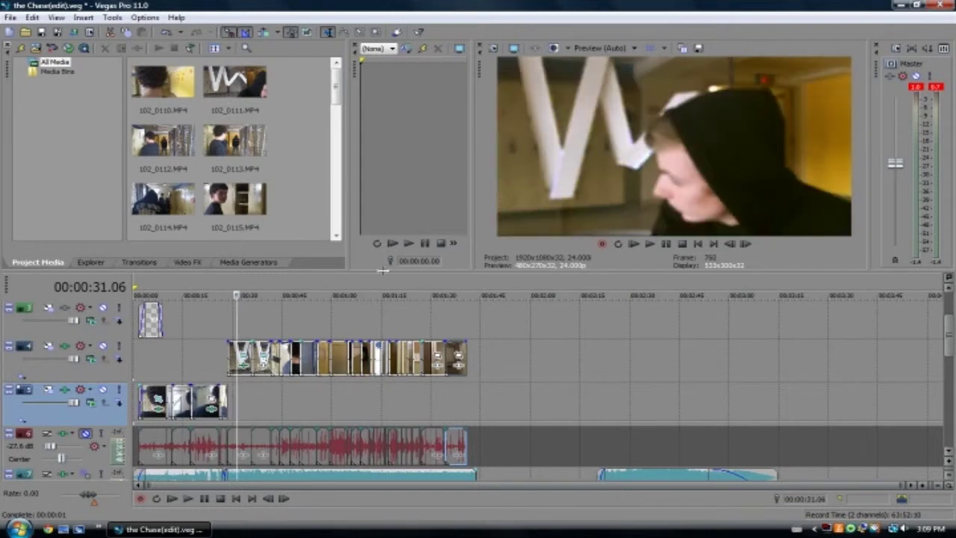
pyautogui.click(192, 291)
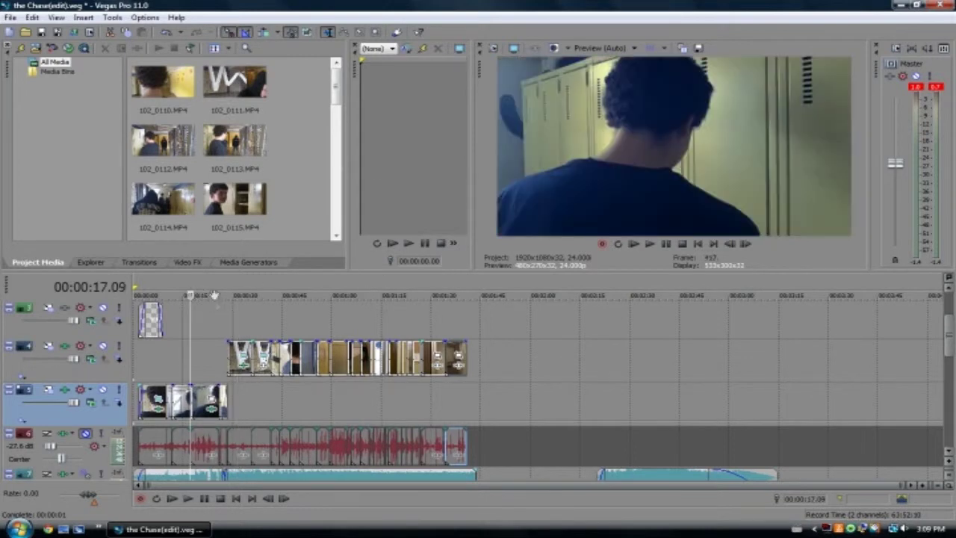
pyautogui.click(172, 294)
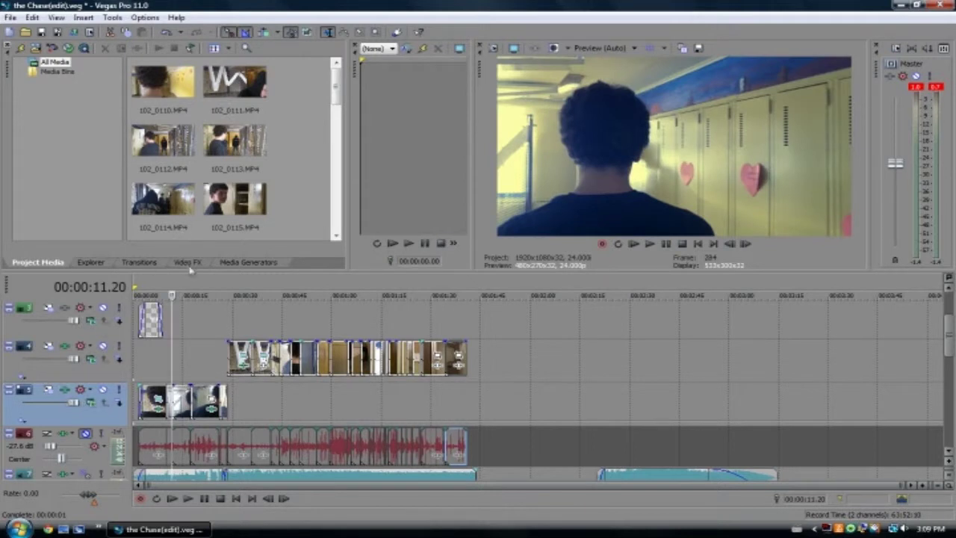
pyautogui.click(188, 263)
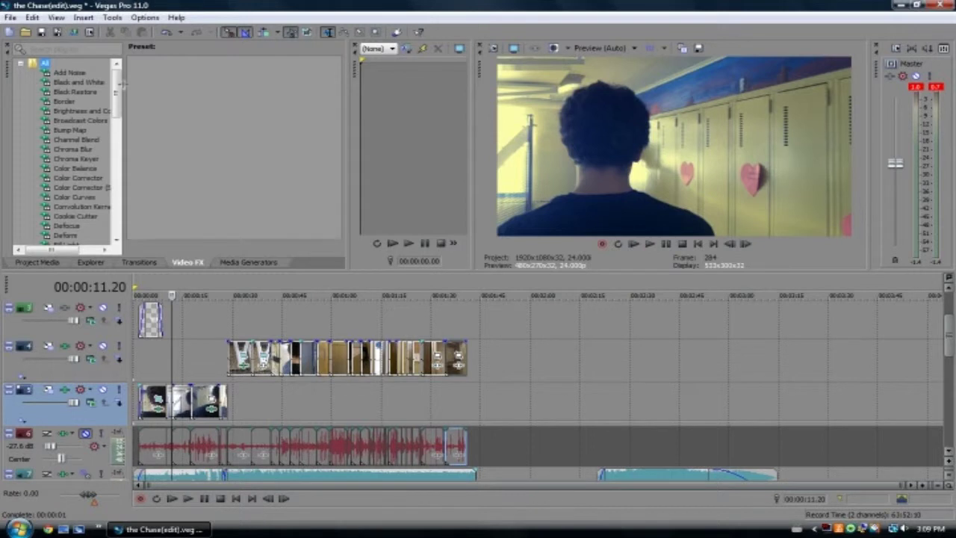
# - Select Color Corrector in Video FX, browse its presets, and briefly check Track 5's Track FX
pyautogui.scroll(-2, 113, 98)
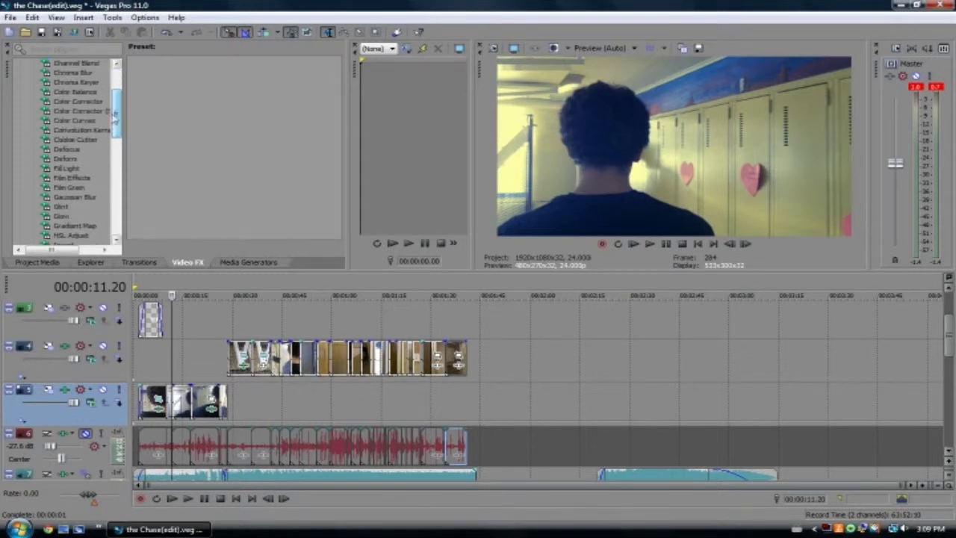
pyautogui.click(83, 102)
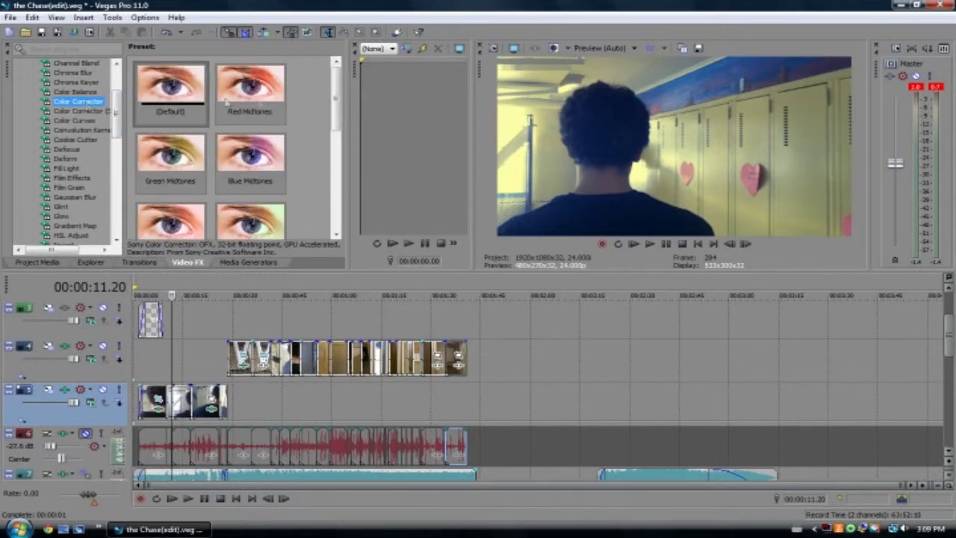
pyautogui.scroll(-1, 338, 110)
pyautogui.scroll(1, 339, 110)
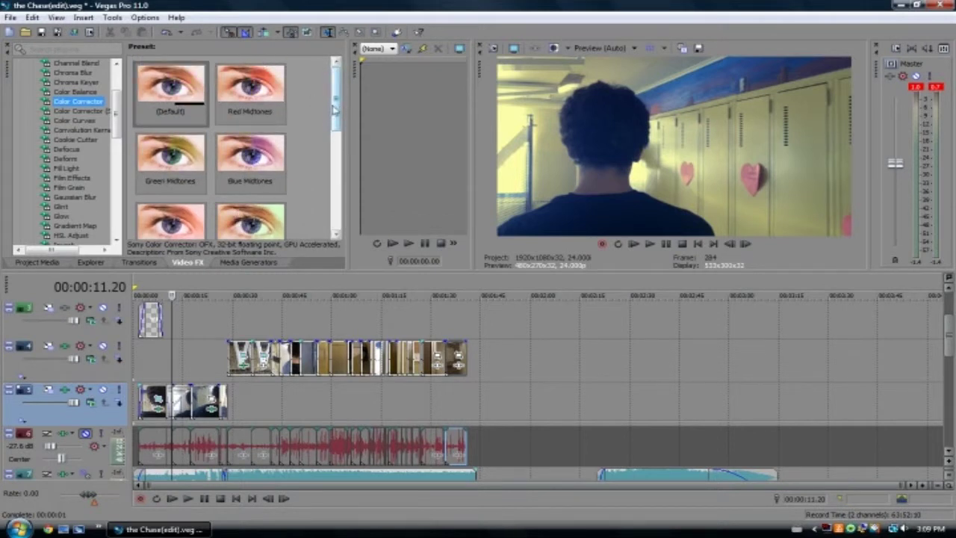
pyautogui.scroll(-2, 317, 117)
pyautogui.scroll(1, 317, 117)
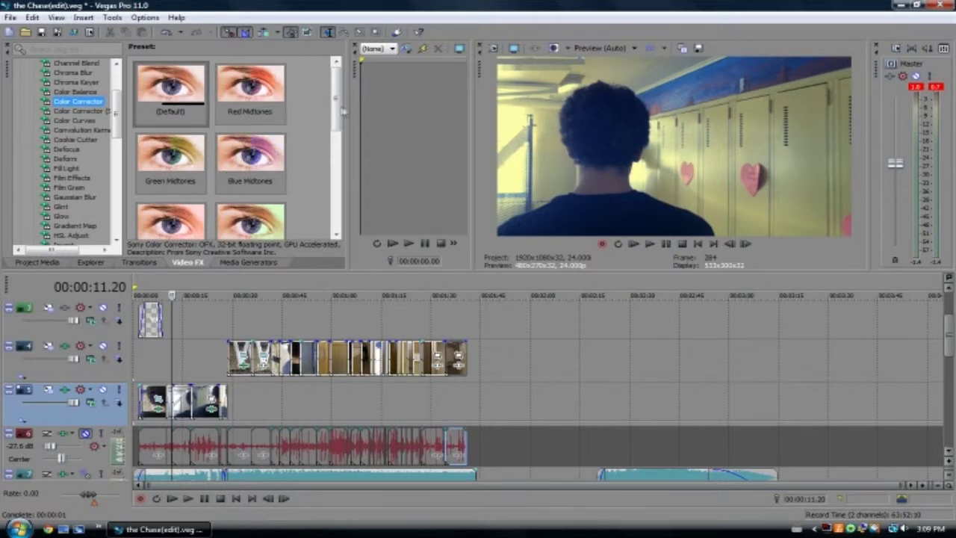
pyautogui.moveTo(337, 112)
pyautogui.mouseDown()
pyautogui.moveTo(336, 124)
pyautogui.moveTo(337, 94)
pyautogui.mouseUp()
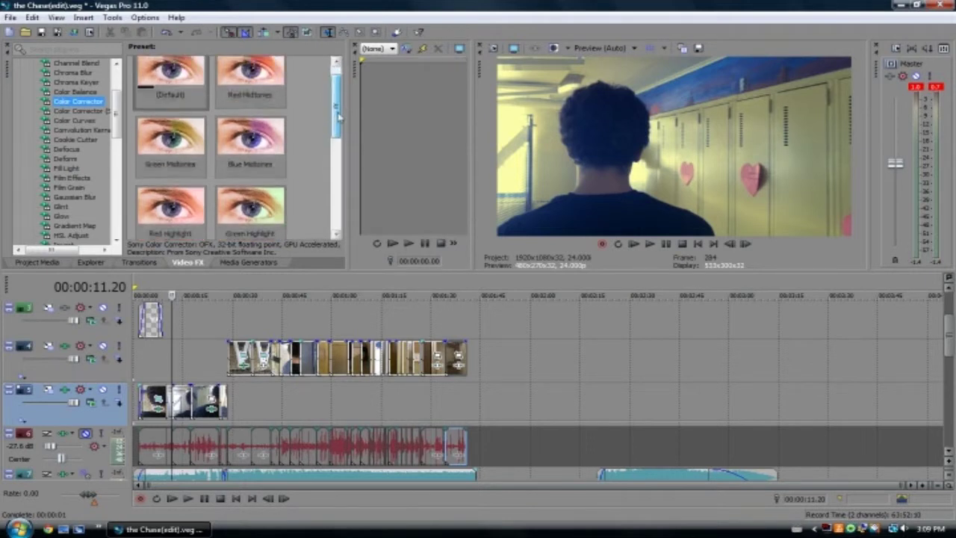
pyautogui.moveTo(339, 112); pyautogui.dragTo(336, 183)
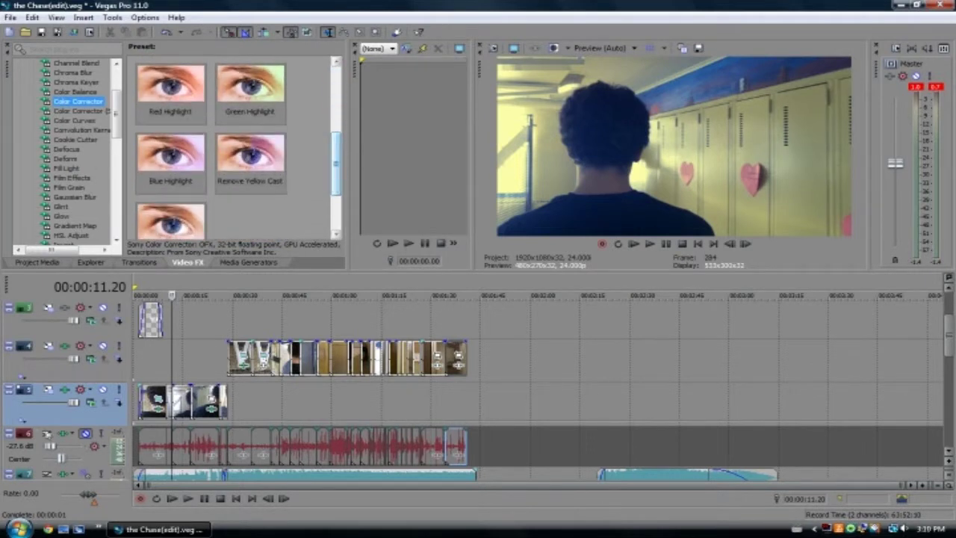
pyautogui.click(64, 390)
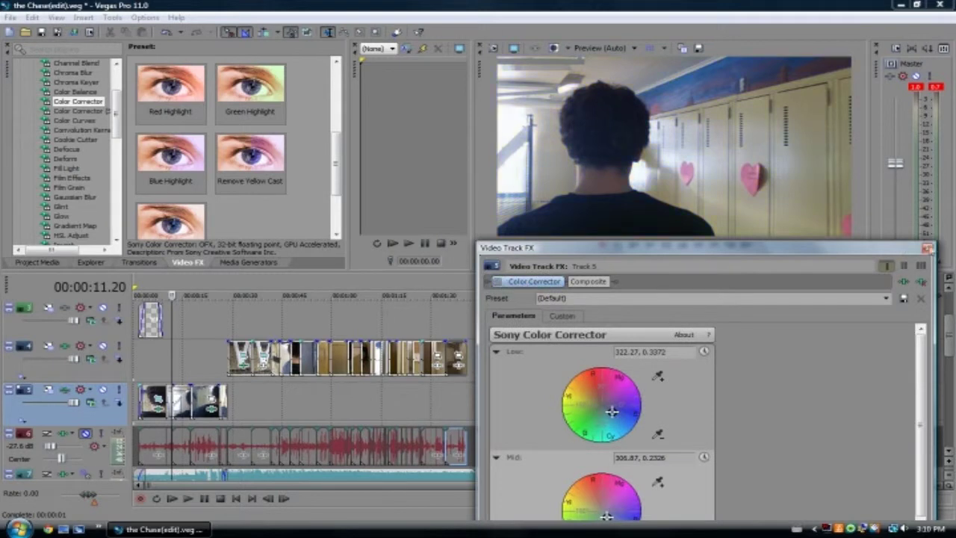
pyautogui.click(927, 248)
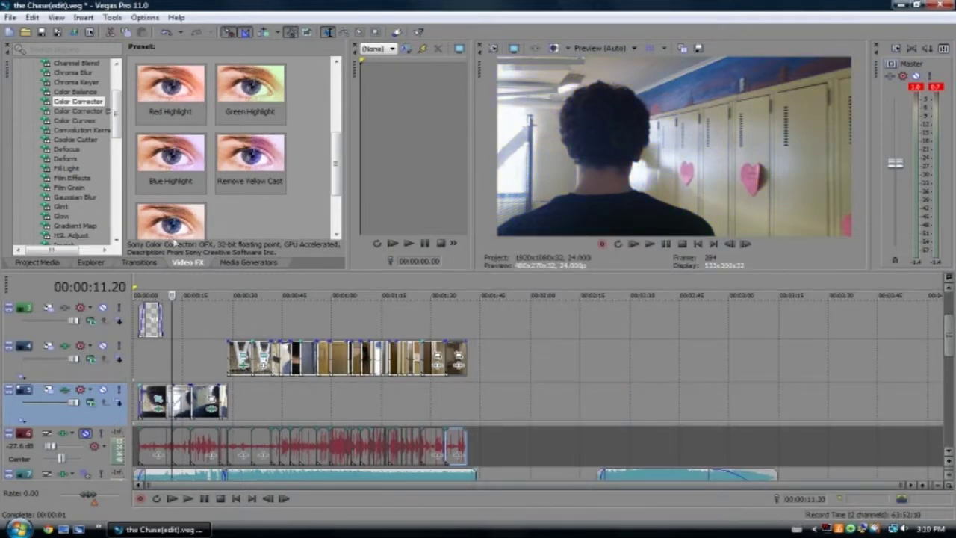
# - Apply the Blue Midtones Color Corrector preset to a hallway clip and shift its Low wheel
pyautogui.scroll(5, 238, 120)
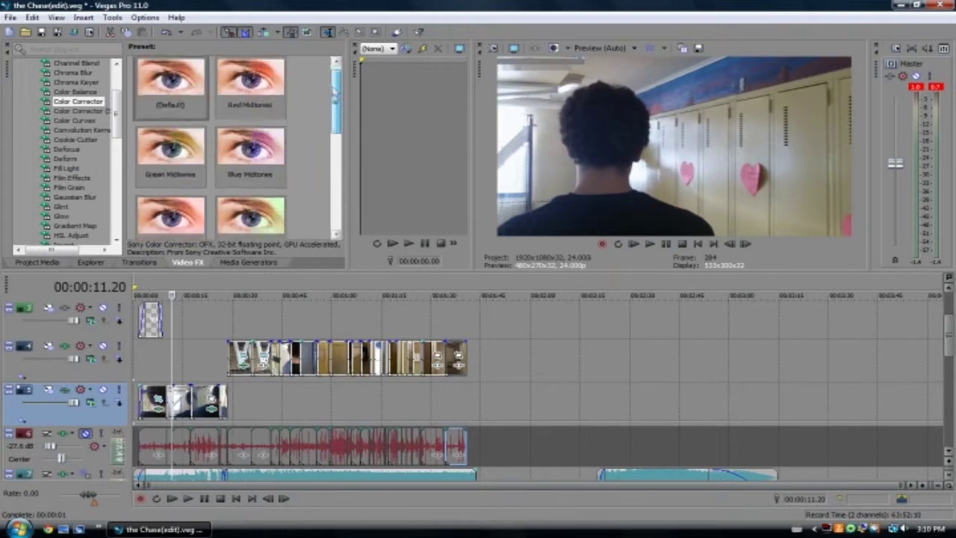
pyautogui.click(238, 157)
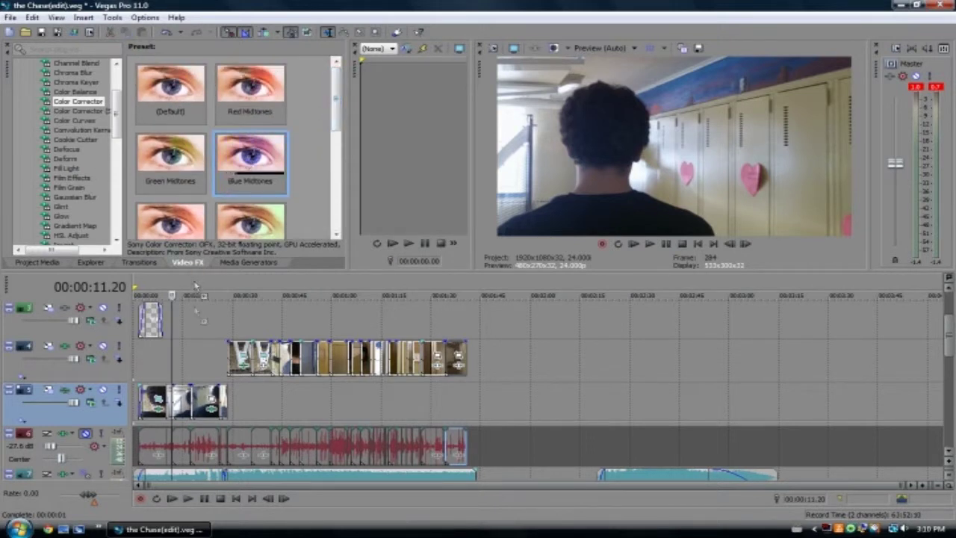
pyautogui.moveTo(159, 416); pyautogui.dragTo(160, 416)
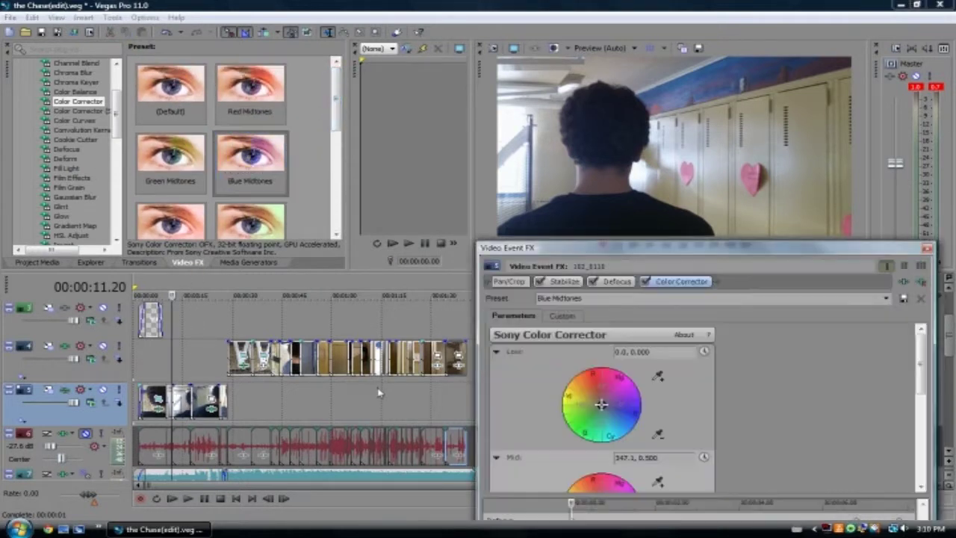
pyautogui.moveTo(601, 404); pyautogui.dragTo(617, 418)
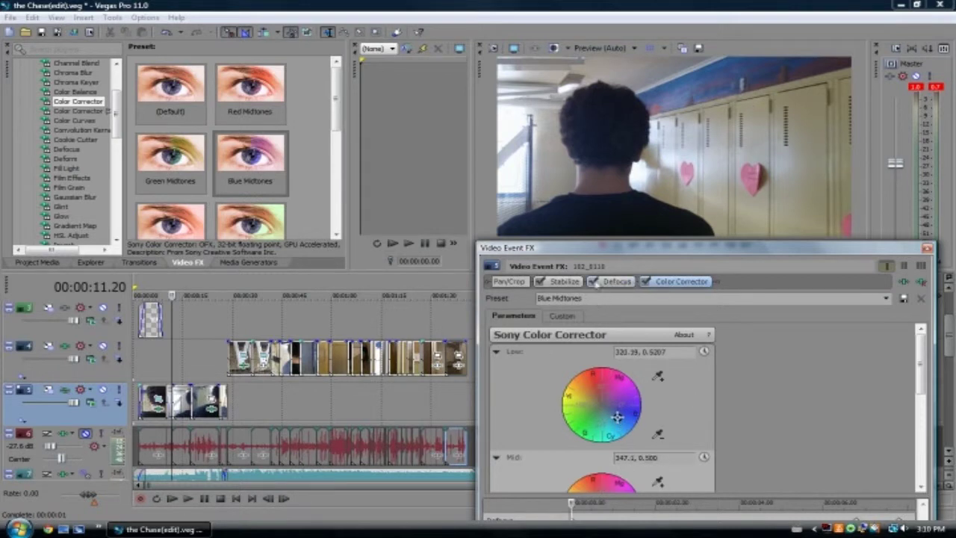
# - Move the playhead to 00:00:09.00 and bring up the Custom Low/Mid/High wheels
pyautogui.moveTo(717, 256); pyautogui.dragTo(695, 89)
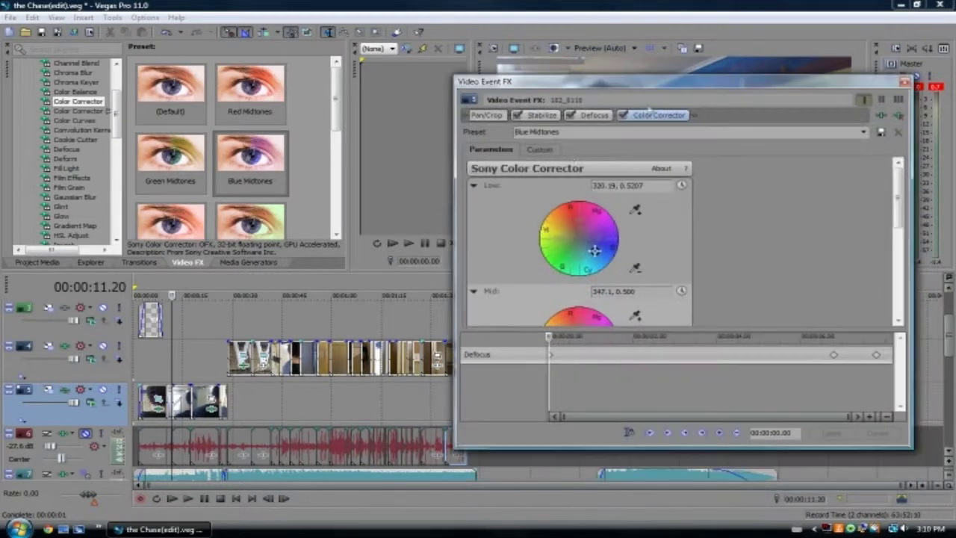
pyautogui.click(155, 285)
pyautogui.moveTo(616, 86); pyautogui.dragTo(633, 309)
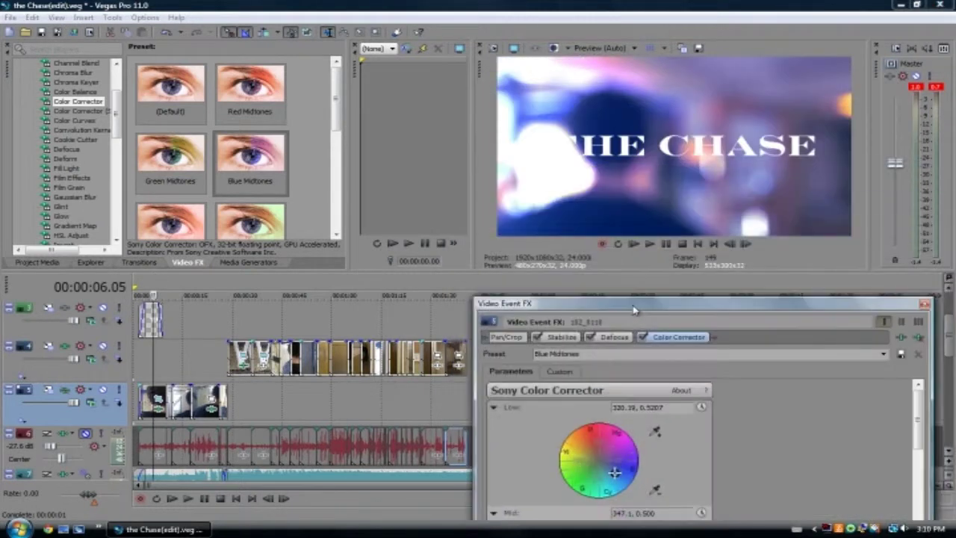
pyautogui.click(163, 289)
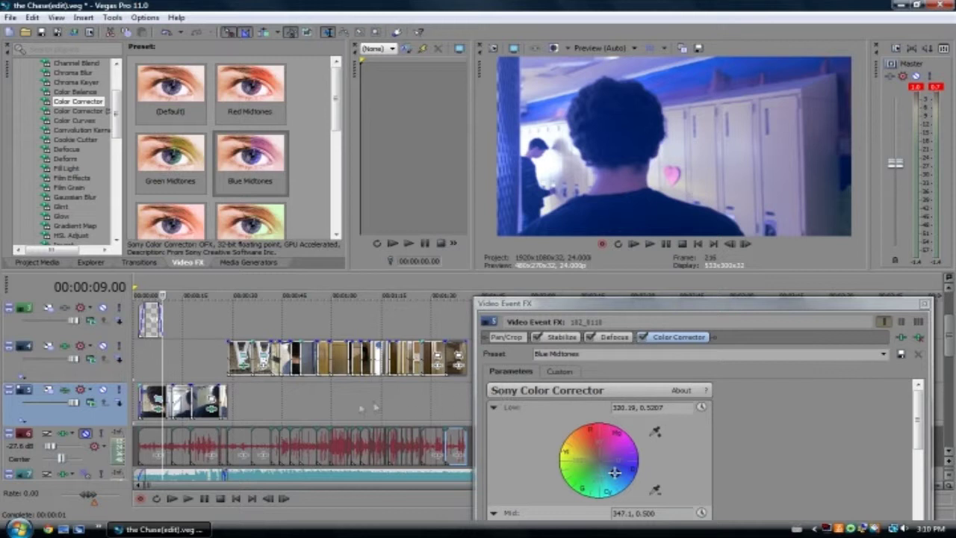
pyautogui.moveTo(831, 306); pyautogui.dragTo(841, 219)
pyautogui.click(575, 283)
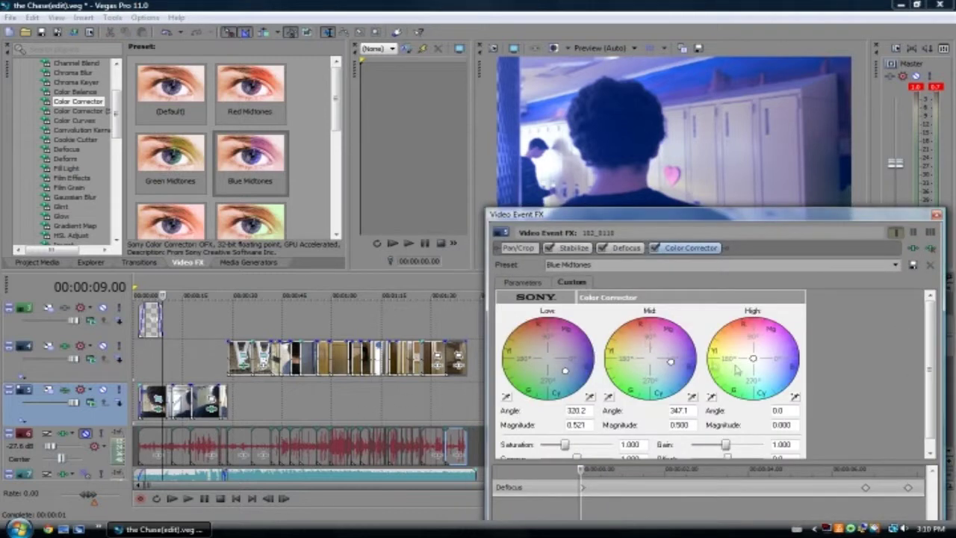
# - Drag the Custom Low, Mid and High wheels to 301.0/0.080, 321.0/0.419 and 204.6/0.409, then close
pyautogui.click(522, 282)
pyautogui.click(569, 283)
pyautogui.moveTo(564, 372); pyautogui.dragTo(550, 362)
pyautogui.moveTo(671, 364)
pyautogui.mouseDown()
pyautogui.moveTo(661, 367)
pyautogui.moveTo(667, 372)
pyautogui.mouseUp()
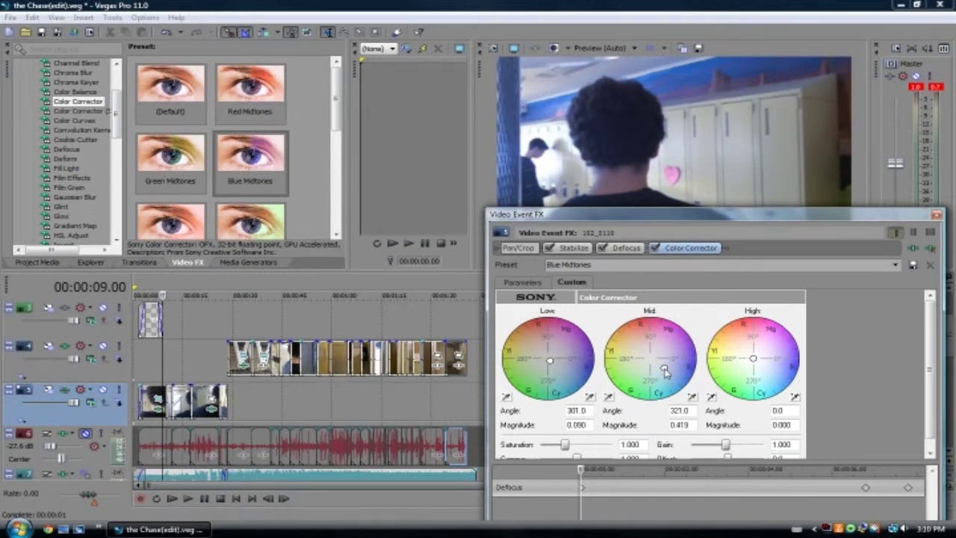
pyautogui.moveTo(753, 359); pyautogui.dragTo(739, 363)
pyautogui.click(936, 214)
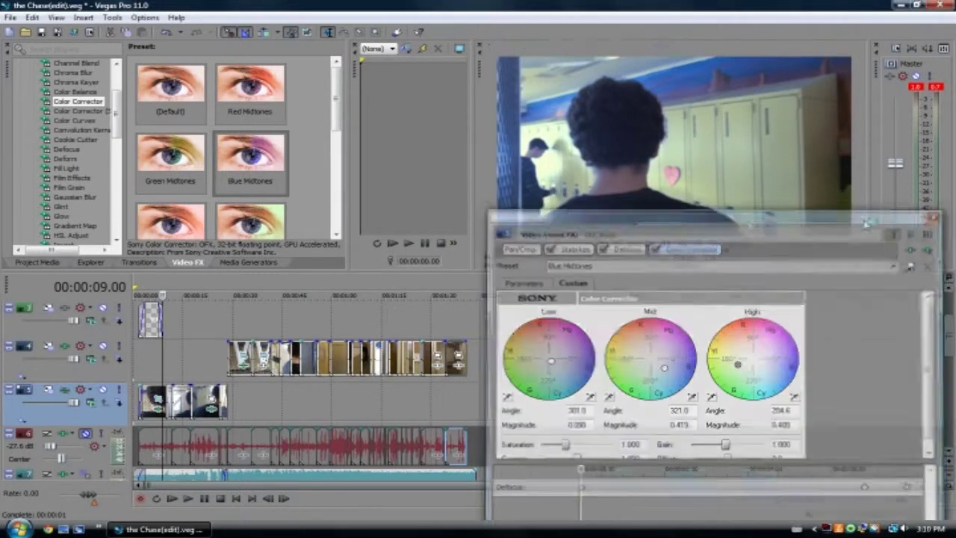
# - Shuttle through the opening with J and L, then play the tinted footage and pause at 00:00:13.00
pyautogui.press('j')
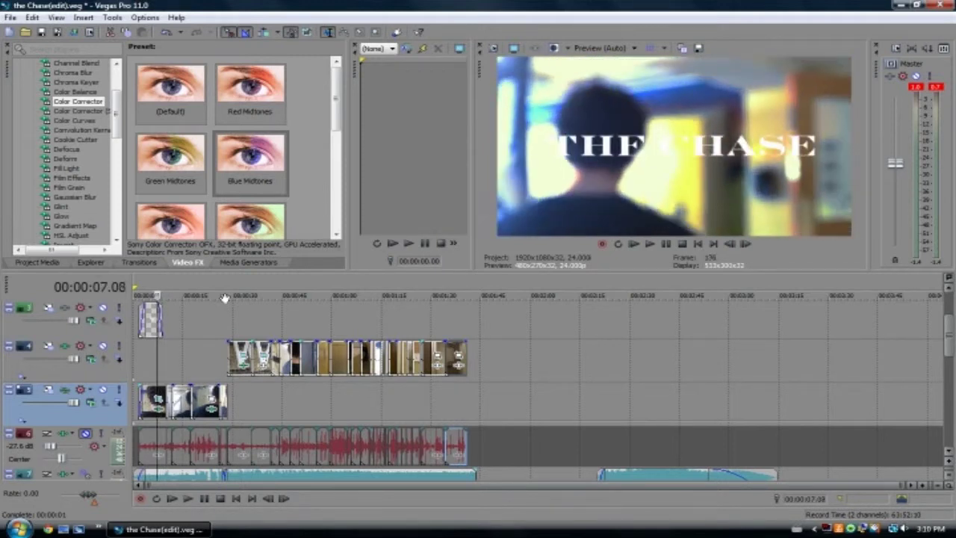
pyautogui.press('l')
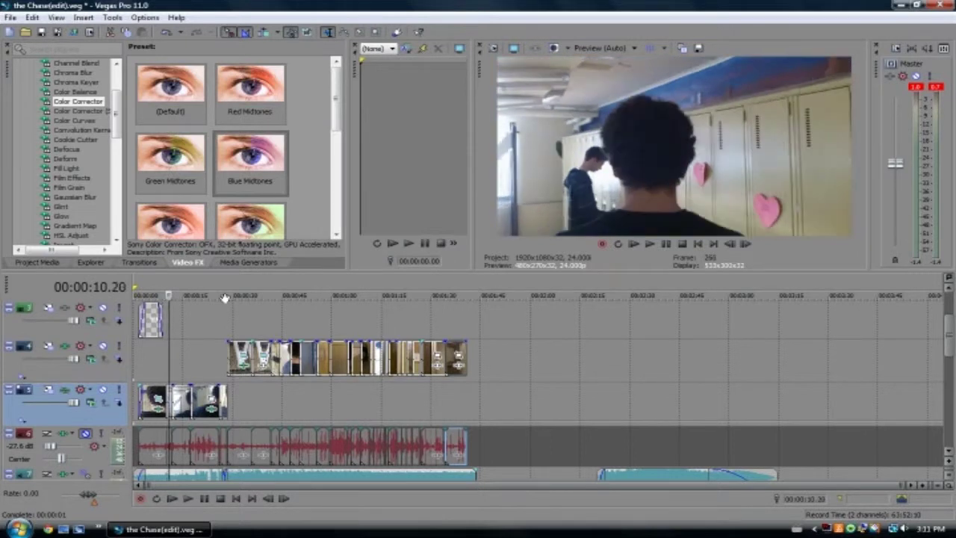
pyautogui.press('j')
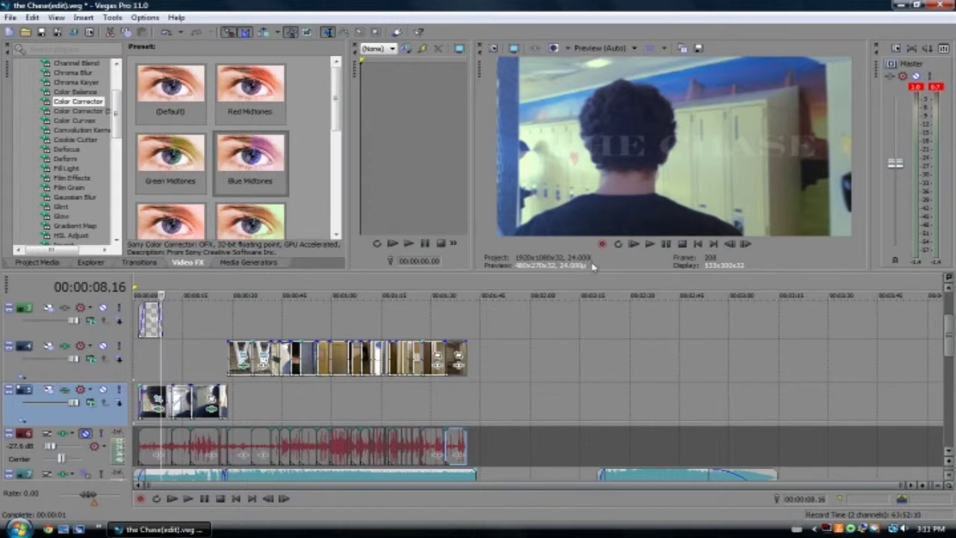
pyautogui.click(650, 246)
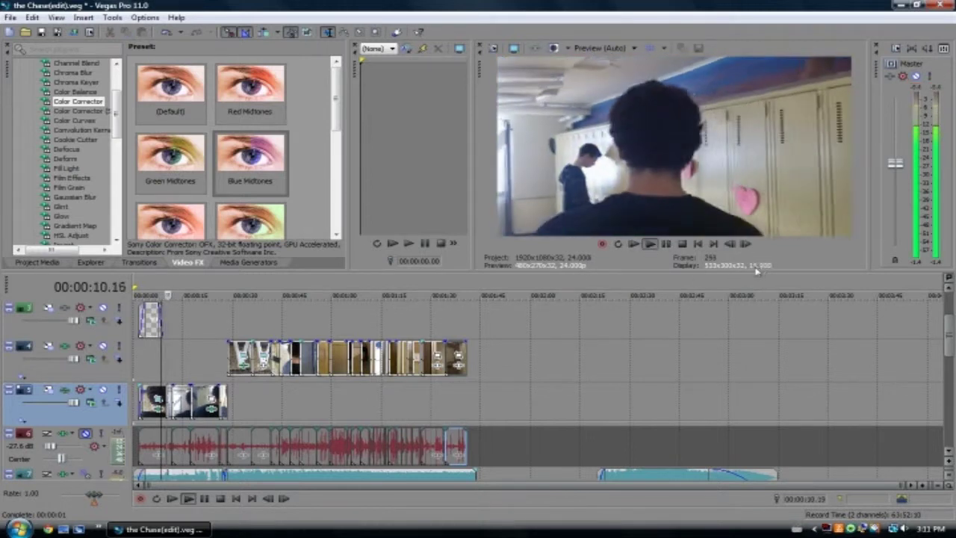
pyautogui.click(665, 246)
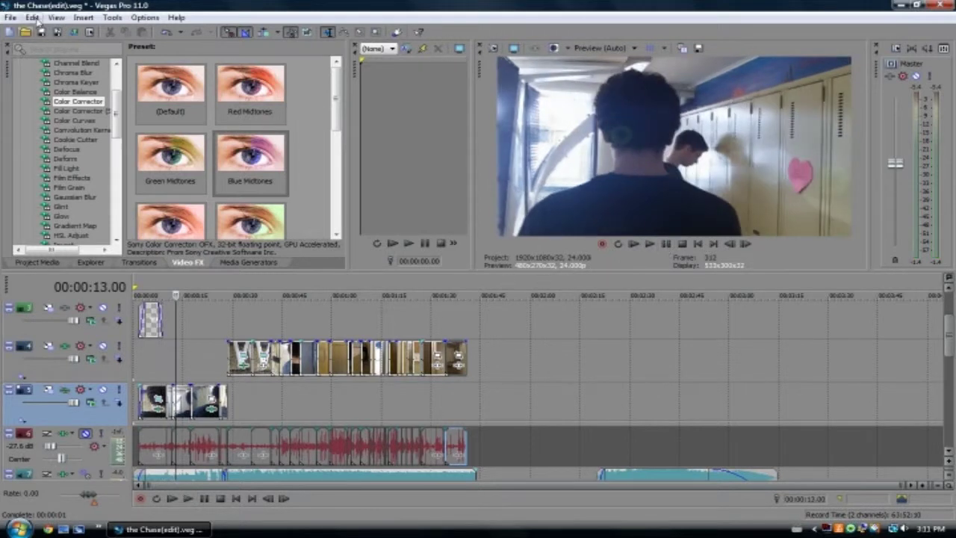
# - In File > Properties, glance at Audio, then set Video frame rate 24.000 (Film), apply and close
pyautogui.click(21, 16)
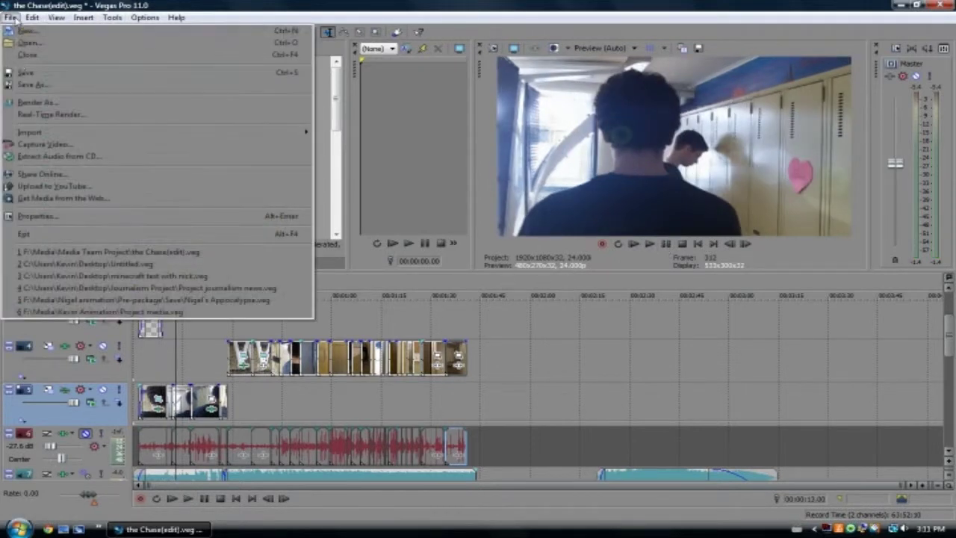
pyautogui.click(62, 216)
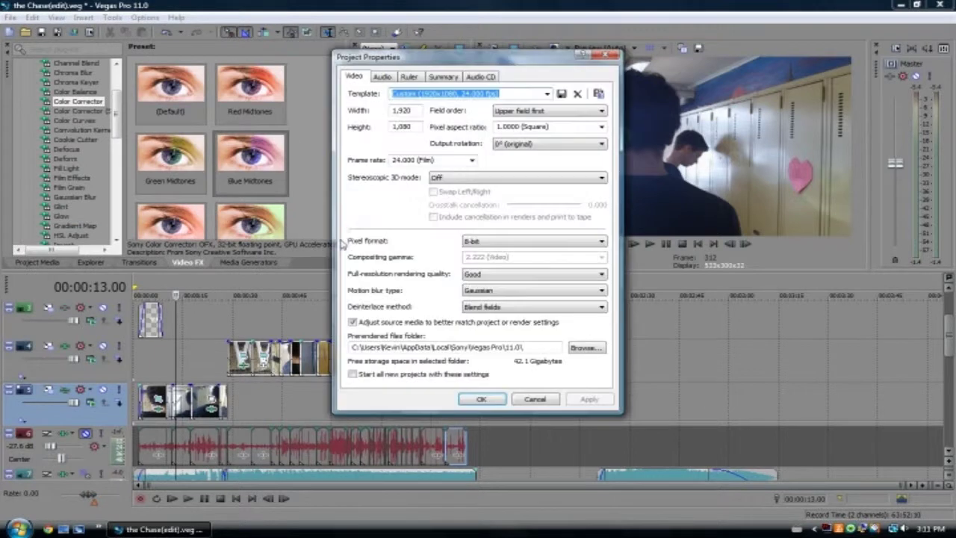
pyautogui.click(390, 78)
pyautogui.click(364, 78)
pyautogui.click(383, 77)
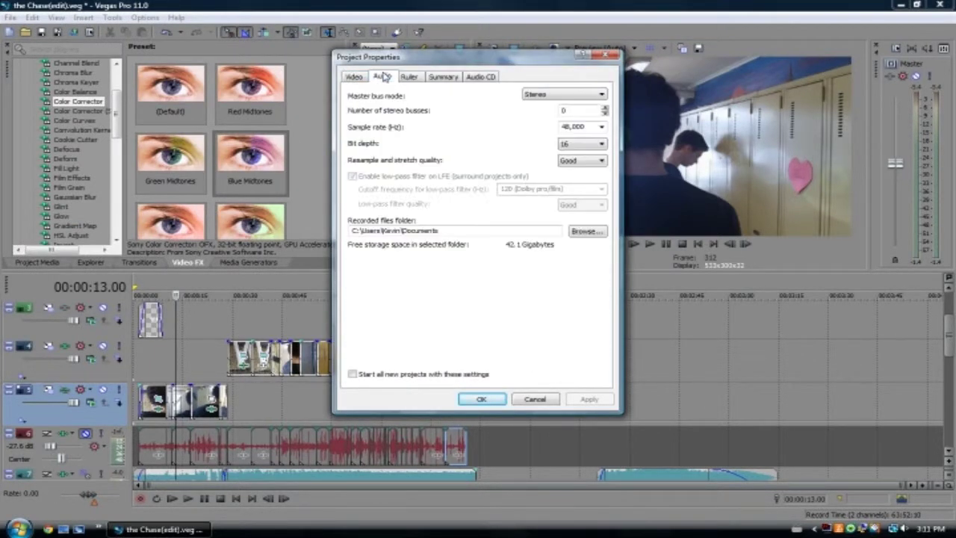
pyautogui.click(354, 77)
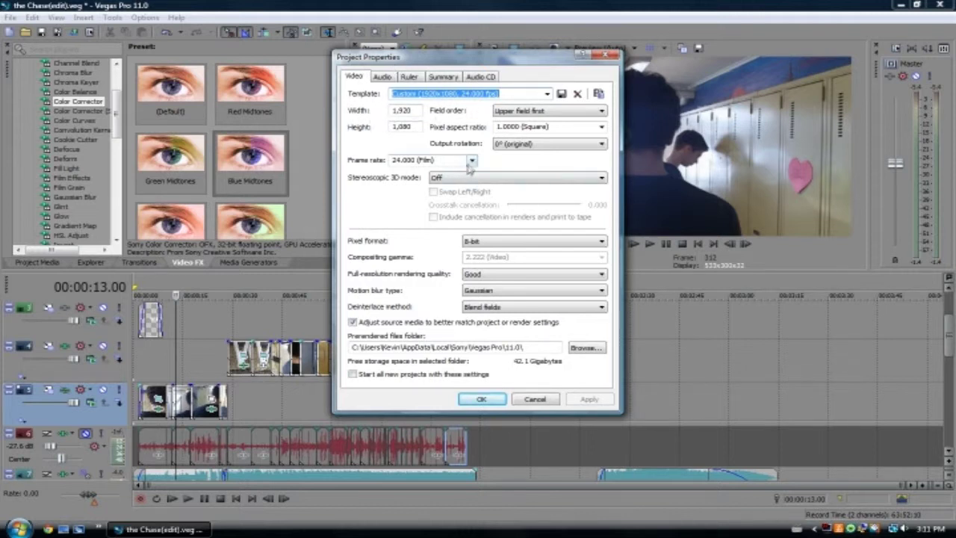
pyautogui.click(471, 161)
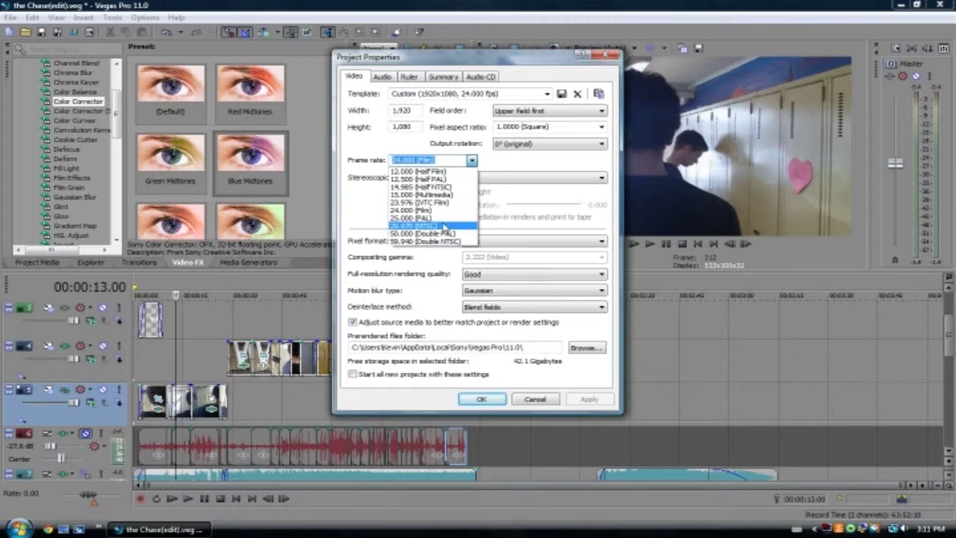
pyautogui.click(440, 210)
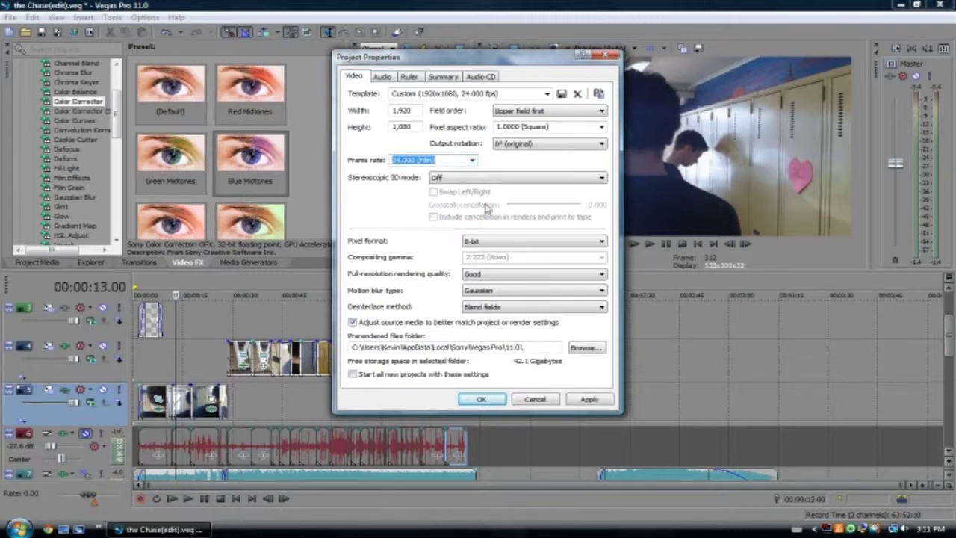
pyautogui.click(589, 399)
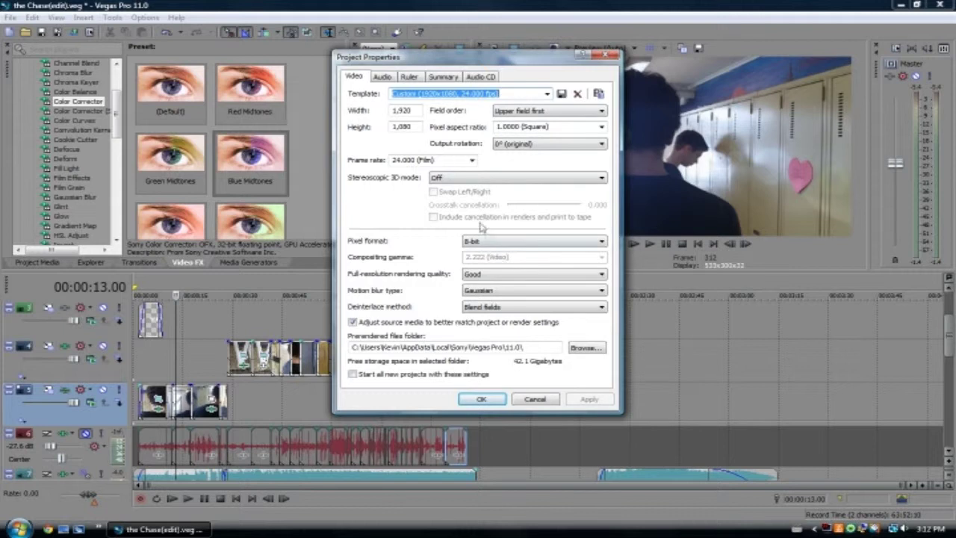
pyautogui.click(602, 57)
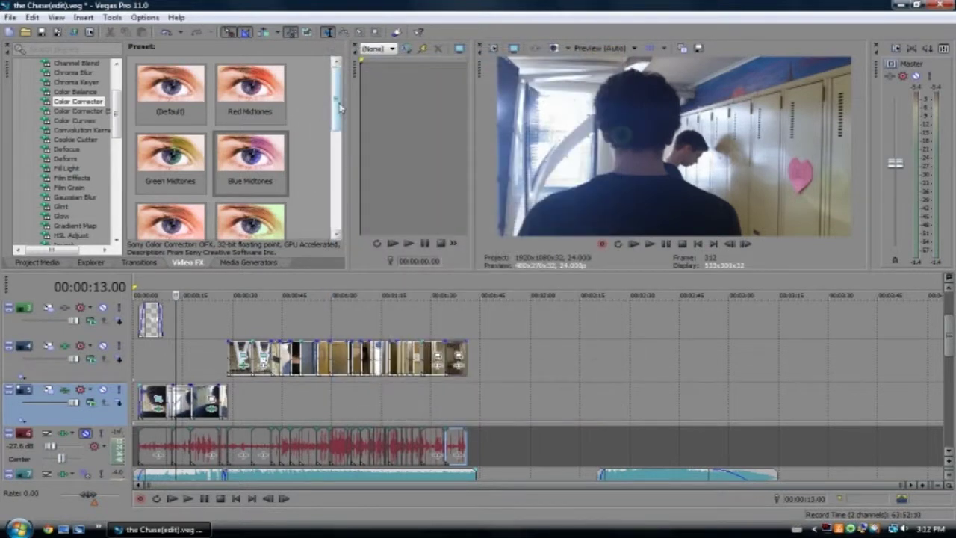
pyautogui.moveTo(334, 108)
pyautogui.mouseDown()
pyautogui.moveTo(325, 213)
pyautogui.moveTo(327, 106)
pyautogui.mouseUp()
pyautogui.moveTo(940, 342); pyautogui.dragTo(944, 310)
pyautogui.click(190, 447)
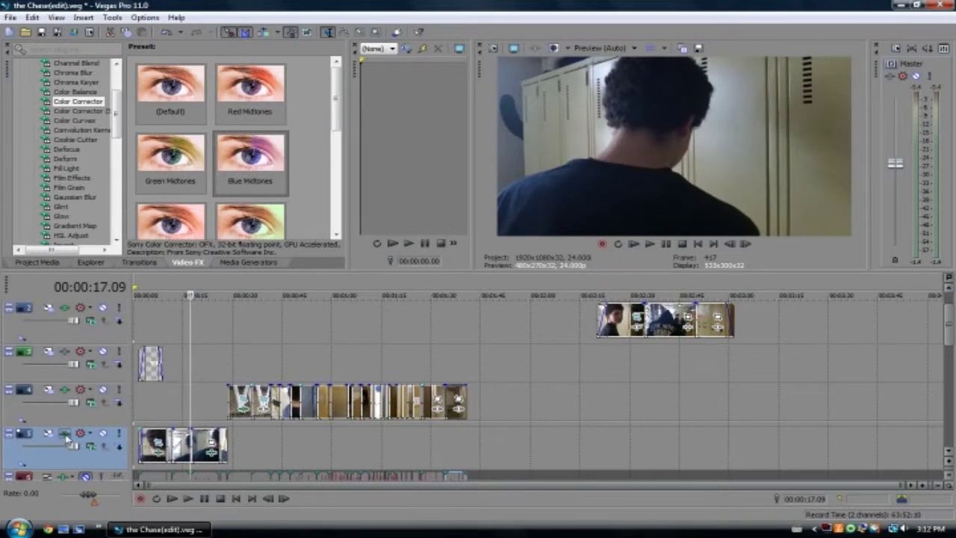
pyautogui.click(66, 436)
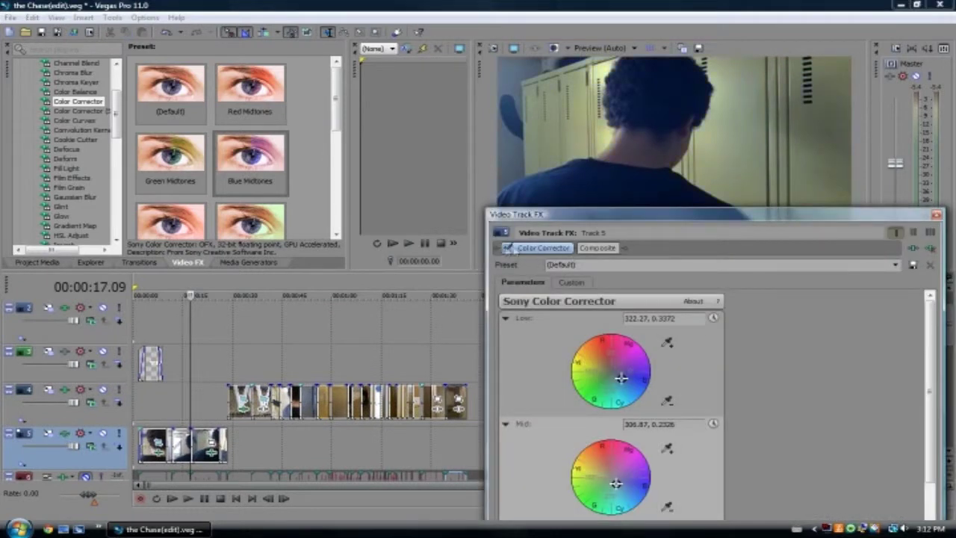
pyautogui.click(936, 215)
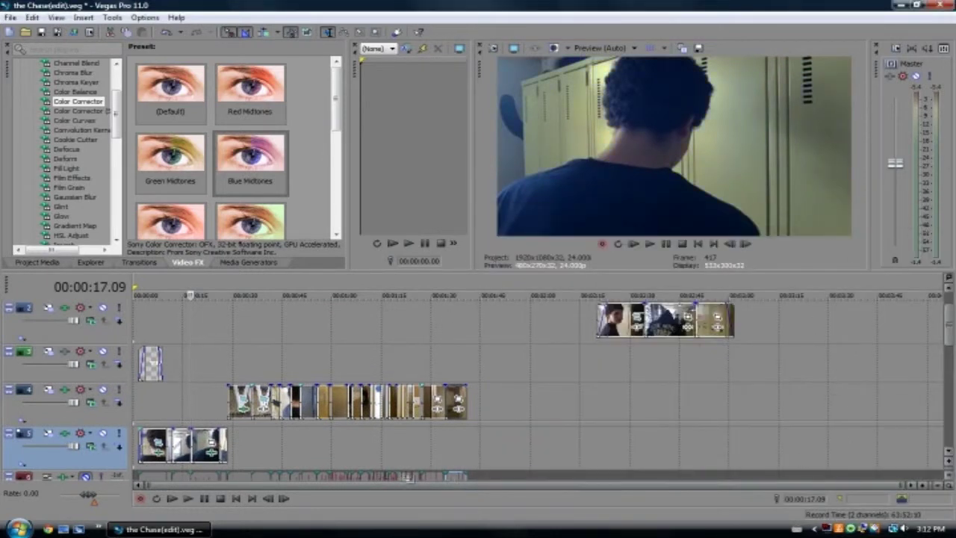
pyautogui.click(155, 445)
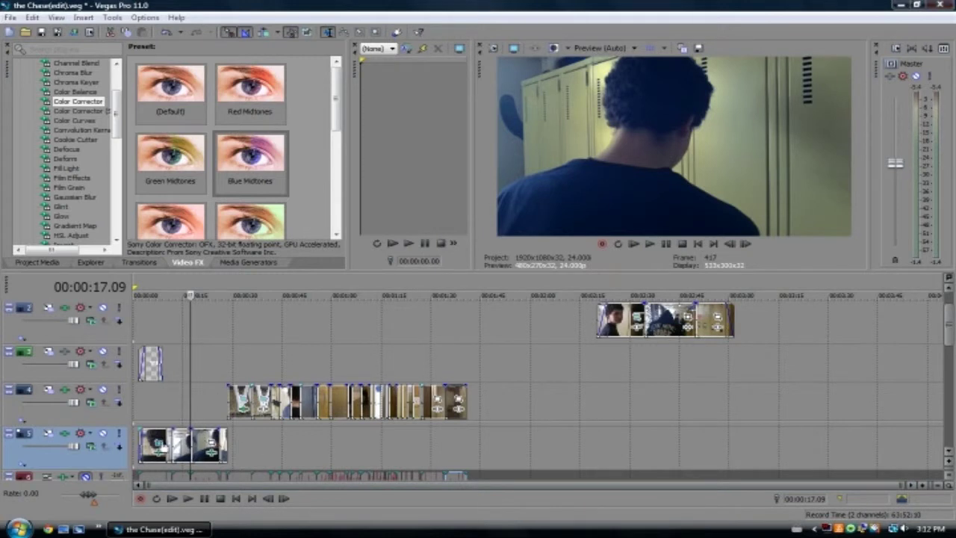
pyautogui.click(937, 216)
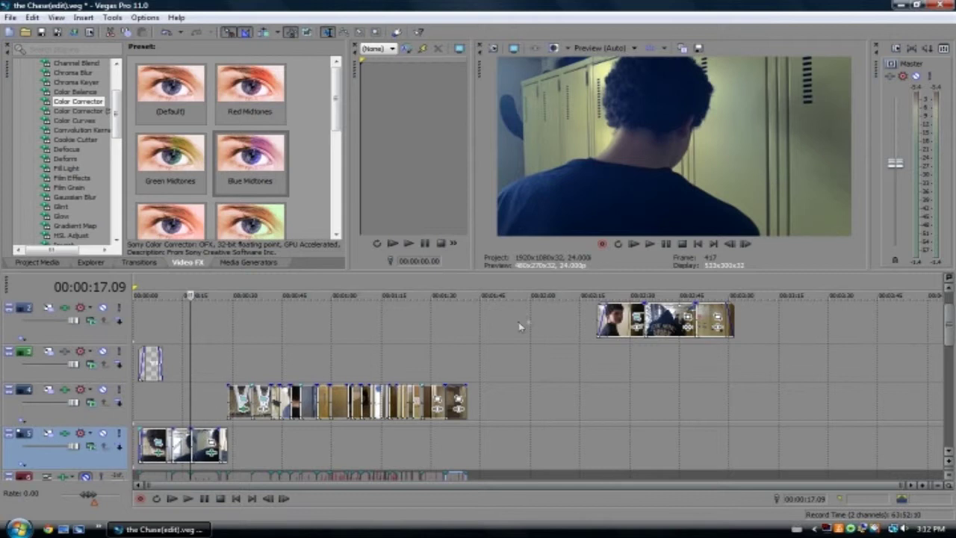
# - Play the tinted sequence from 00:00:17.09, then replay from 00:00:28.14 to about 00:00:38.06
pyautogui.press('space')
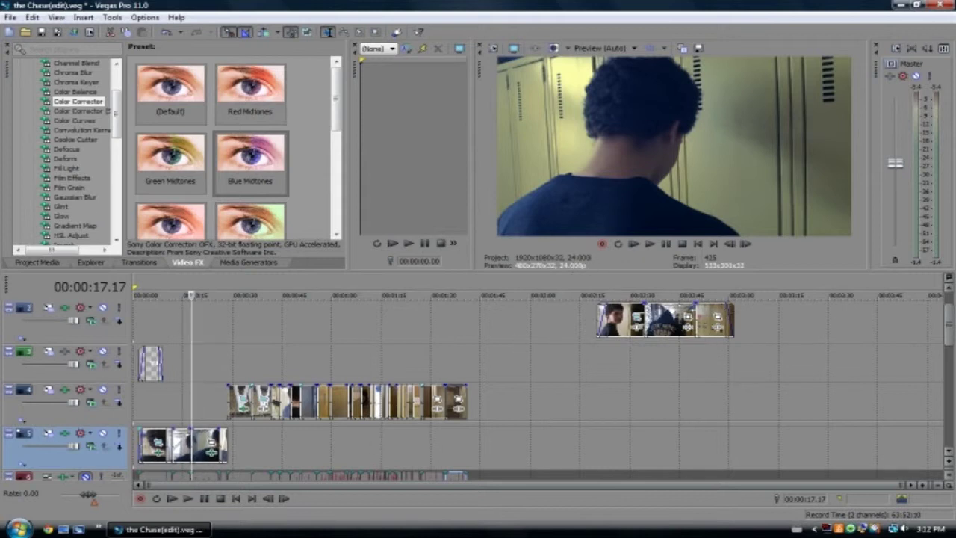
pyautogui.moveTo(949, 344); pyautogui.dragTo(938, 321)
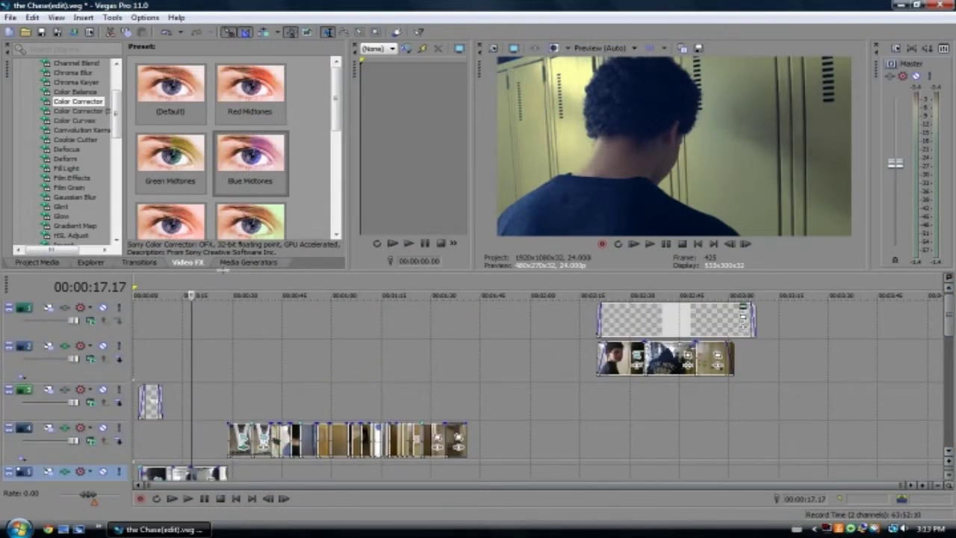
pyautogui.click(228, 287)
pyautogui.press('space')
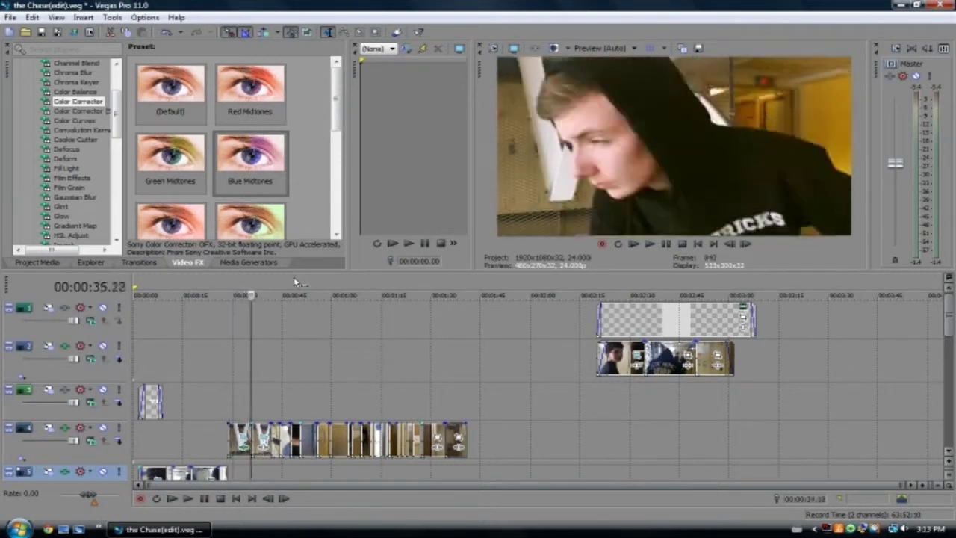
pyautogui.scroll(2, 296, 283)
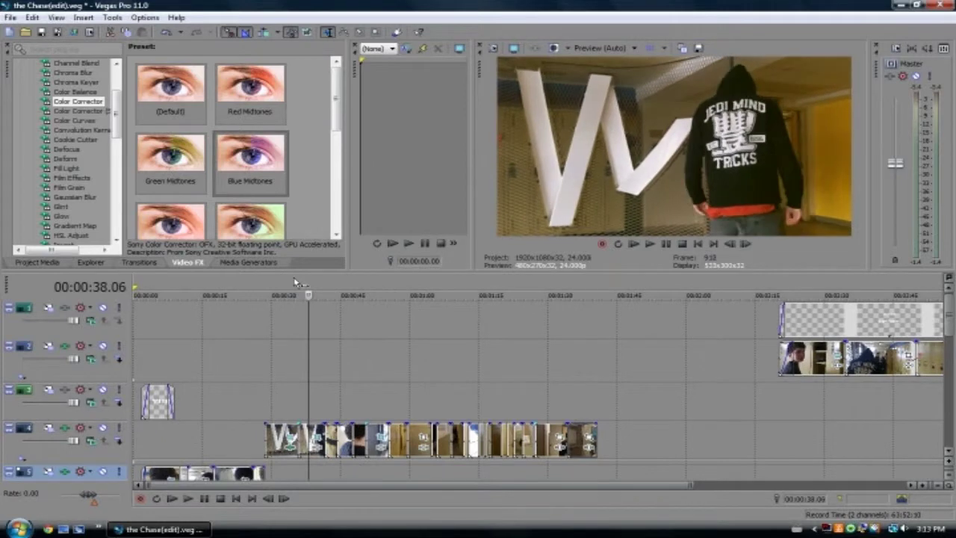